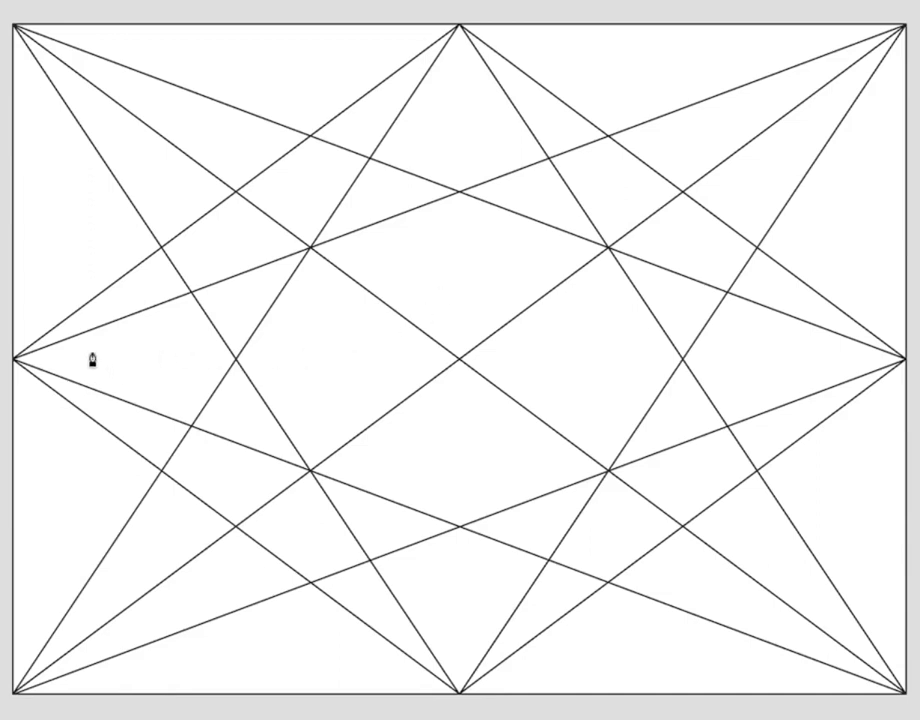
# - Draw a full-width red dashed horizontal line, then lower it just below the middle
pyautogui.moveTo(92, 364)
pyautogui.mouseDown()
pyautogui.moveTo(641, 378)
pyautogui.moveTo(889, 378)
pyautogui.moveTo(906, 366)
pyautogui.mouseUp()
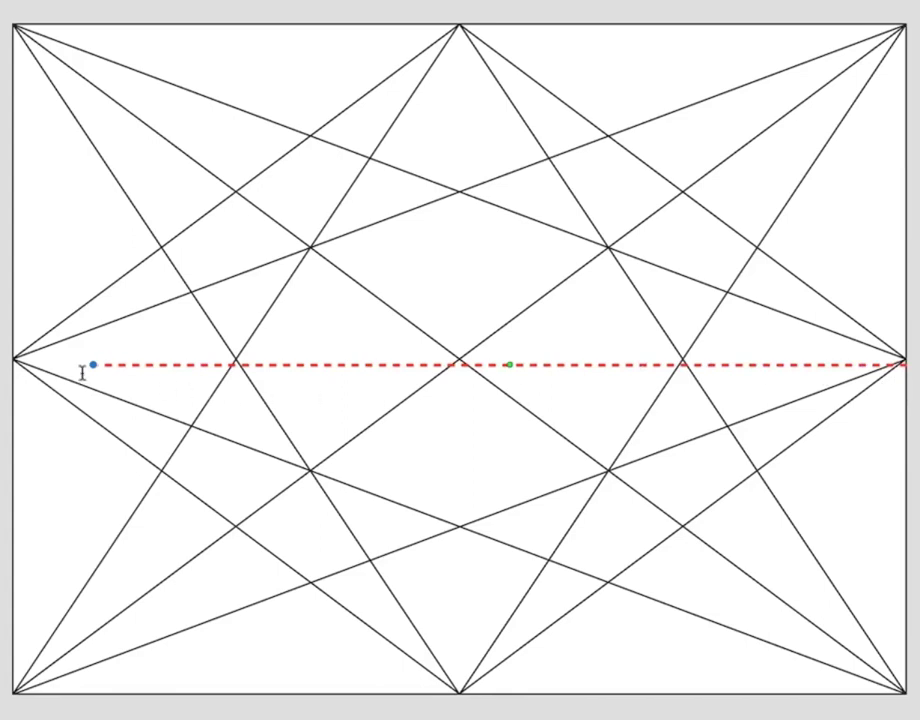
pyautogui.moveTo(92, 366); pyautogui.dragTo(14, 360)
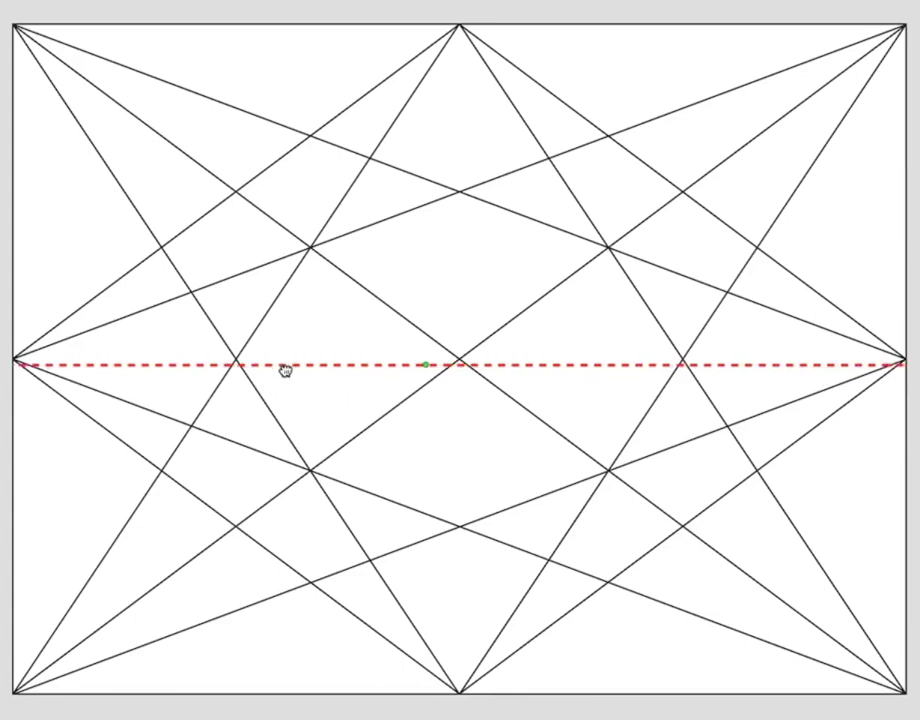
pyautogui.moveTo(285, 372); pyautogui.dragTo(276, 432)
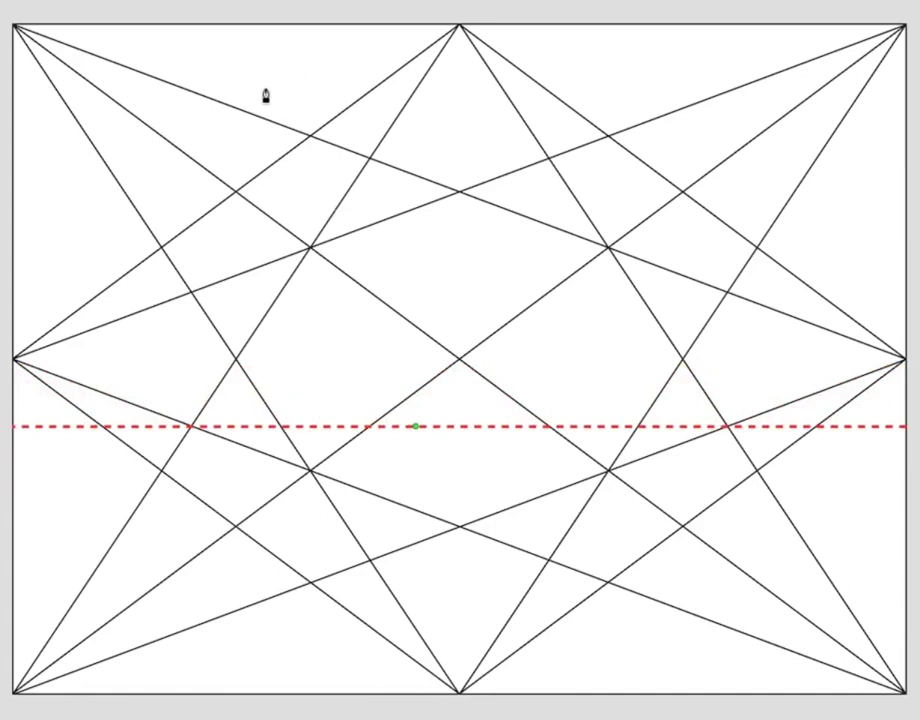
# - Add a full-height red dashed vertical line aligned through the left-side diagonal crossings
pyautogui.moveTo(265, 55)
pyautogui.mouseDown()
pyautogui.moveTo(228, 542)
pyautogui.moveTo(234, 712)
pyautogui.mouseUp()
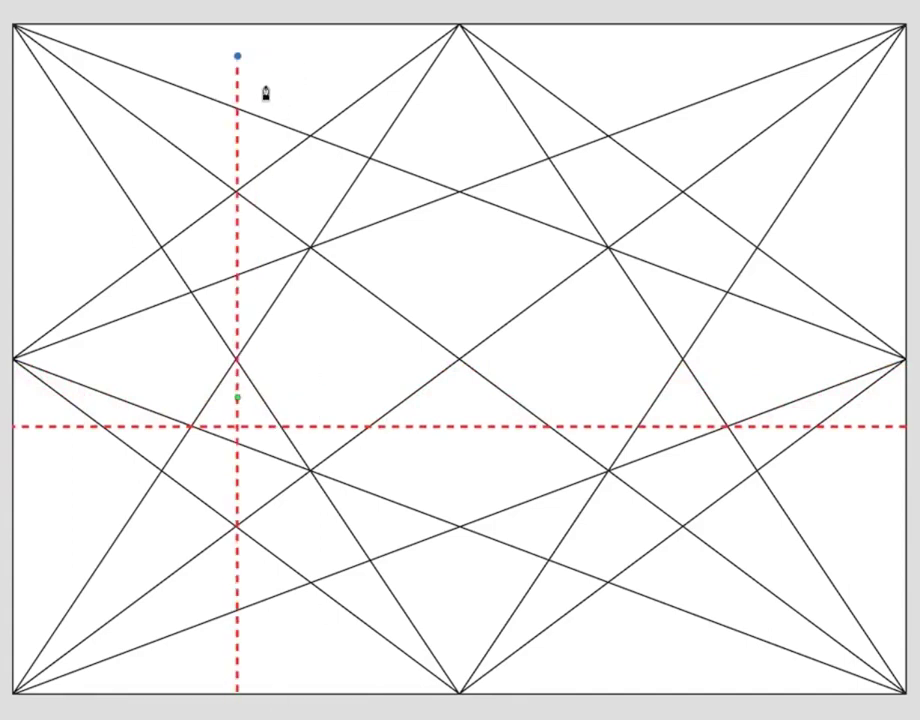
pyautogui.moveTo(237, 56); pyautogui.dragTo(238, 25)
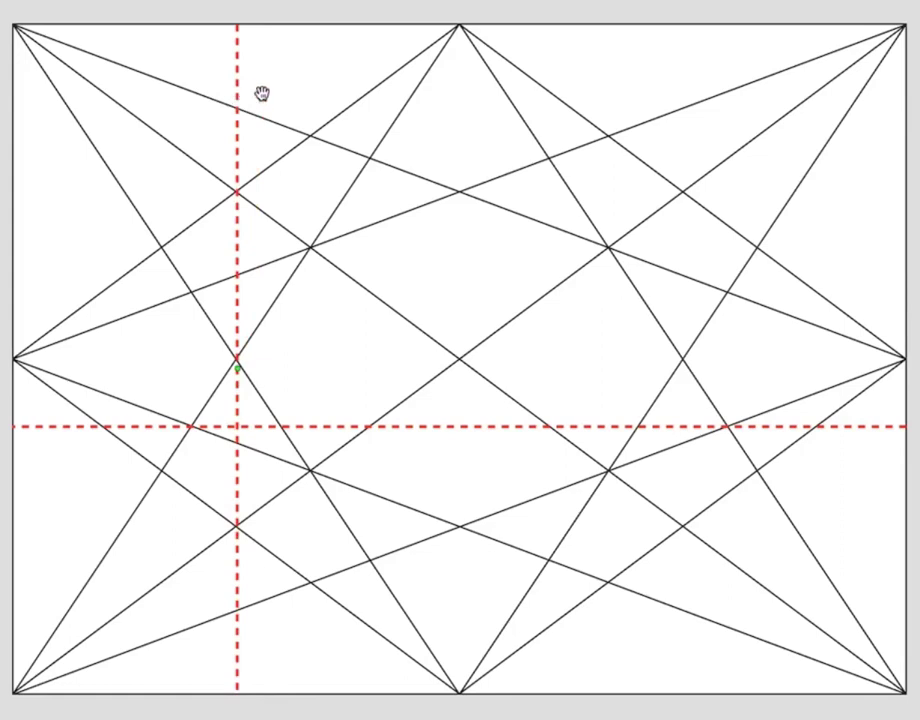
pyautogui.moveTo(234, 100); pyautogui.dragTo(307, 106)
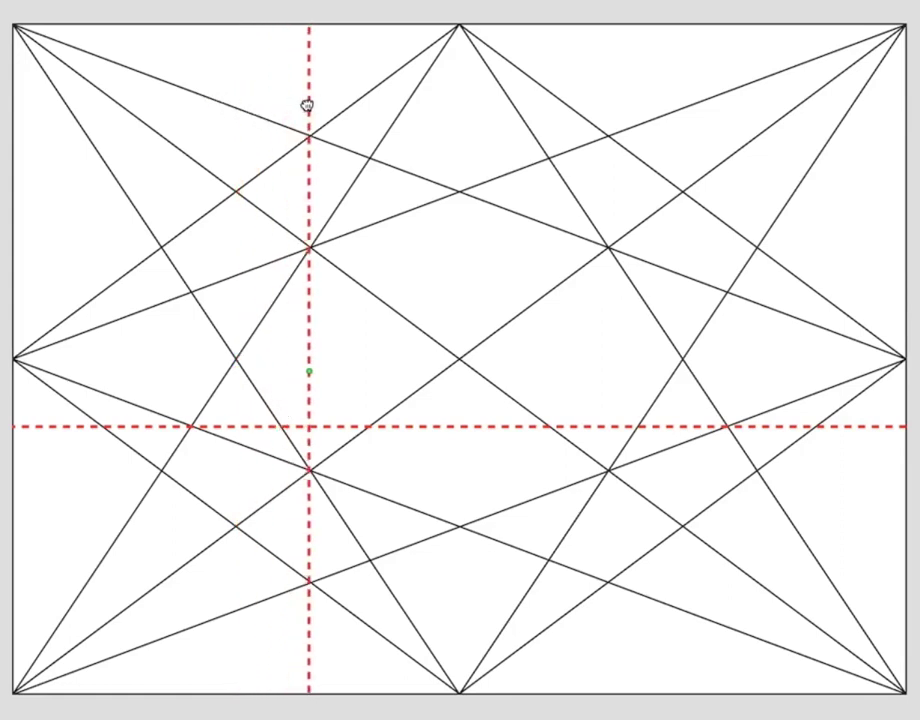
pyautogui.moveTo(307, 106); pyautogui.dragTo(310, 106)
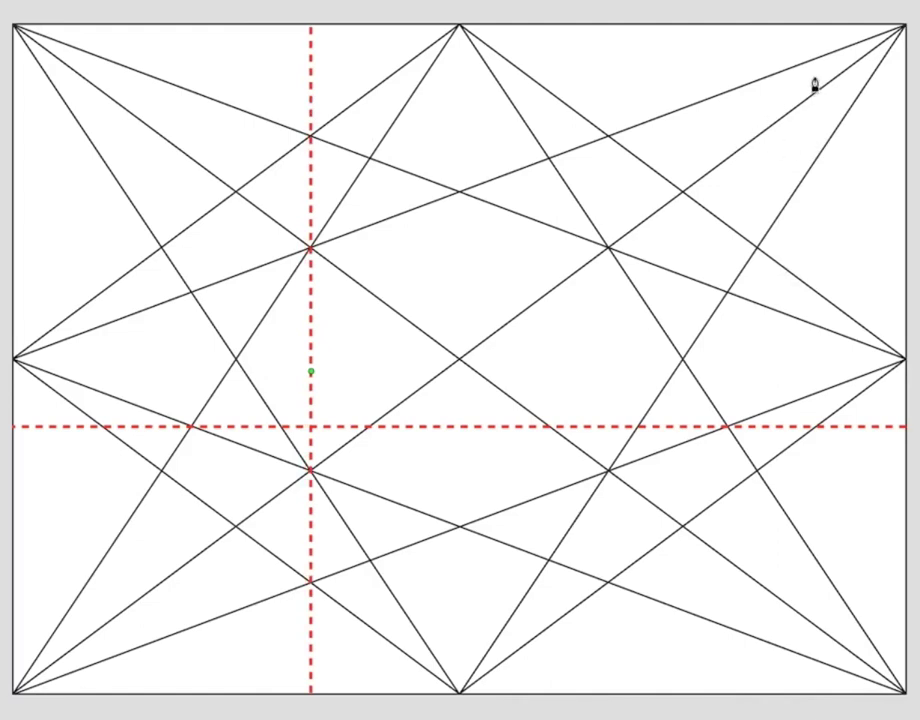
# - Add a red dashed diagonal from the top-right corner to the left edge, plus a left-to-right horizontal raised above the middle
pyautogui.moveTo(814, 80)
pyautogui.mouseDown()
pyautogui.moveTo(612, 193)
pyautogui.moveTo(140, 393)
pyautogui.moveTo(3, 432)
pyautogui.mouseUp()
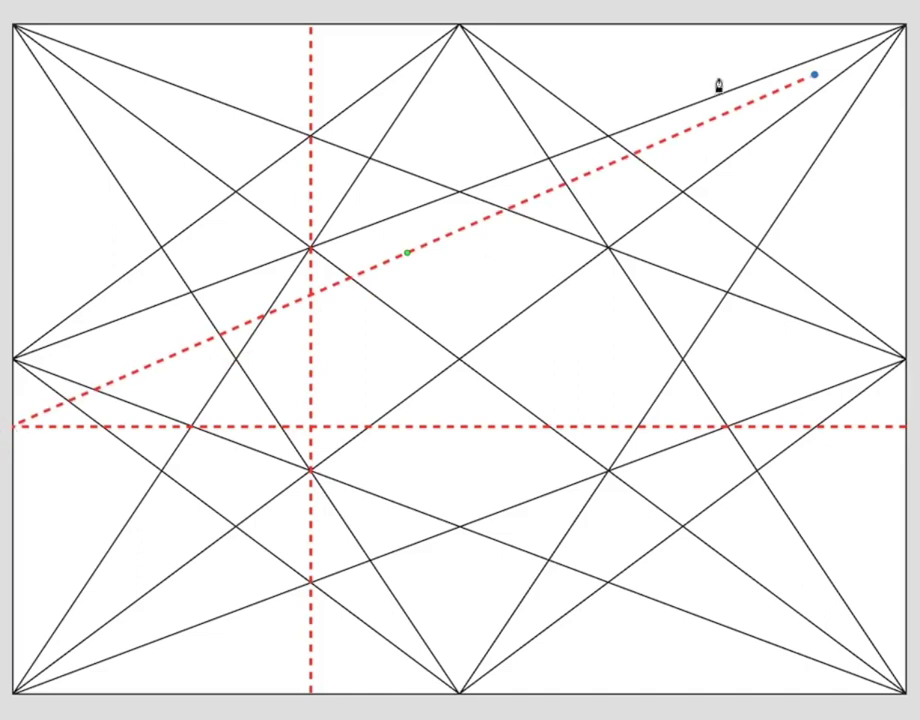
pyautogui.moveTo(826, 74)
pyautogui.mouseDown()
pyautogui.moveTo(912, 16)
pyautogui.moveTo(912, 26)
pyautogui.mouseUp()
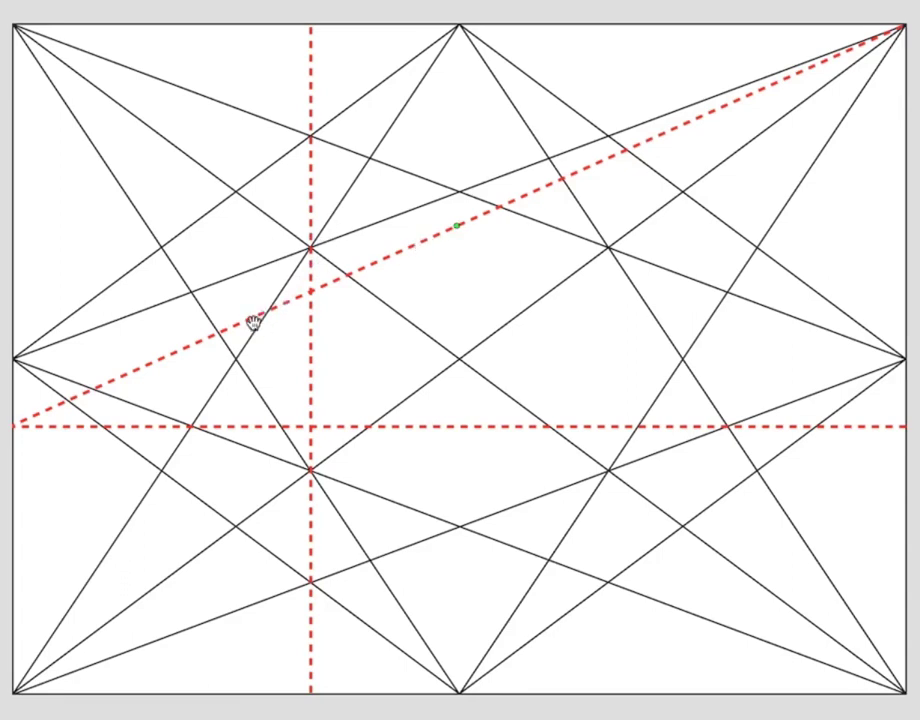
pyautogui.moveTo(161, 313)
pyautogui.mouseDown()
pyautogui.moveTo(723, 329)
pyautogui.moveTo(915, 319)
pyautogui.mouseUp()
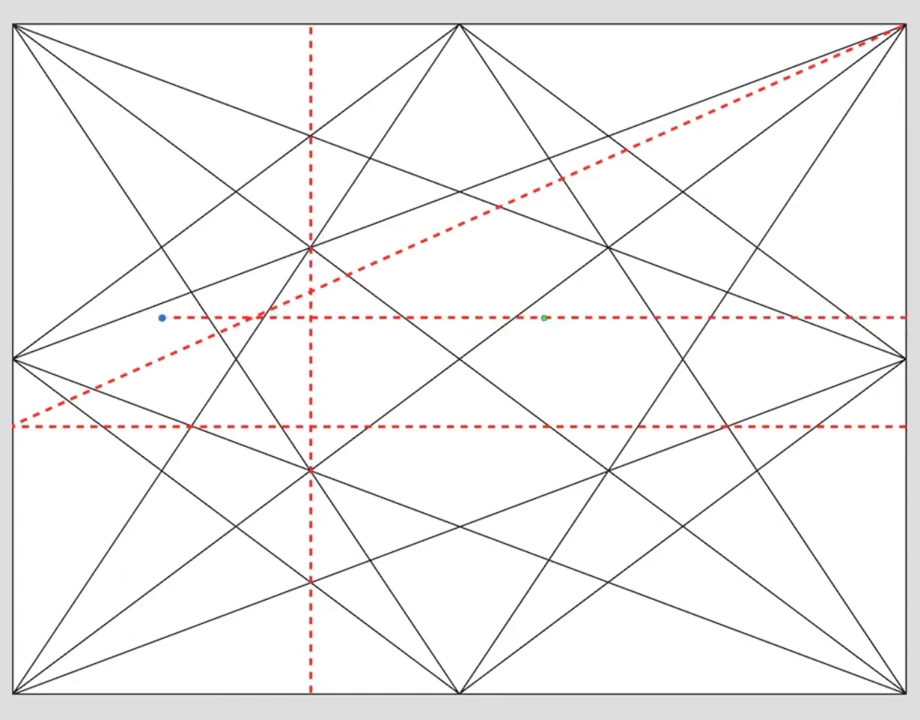
pyautogui.moveTo(162, 318); pyautogui.dragTo(12, 318)
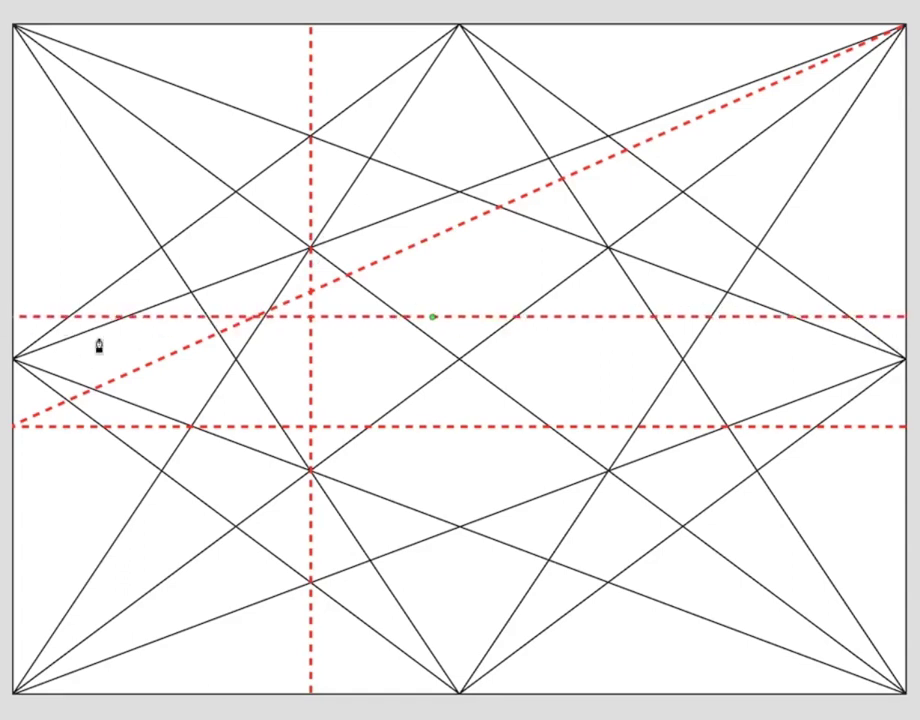
pyautogui.press('Up')
pyautogui.press('Up')
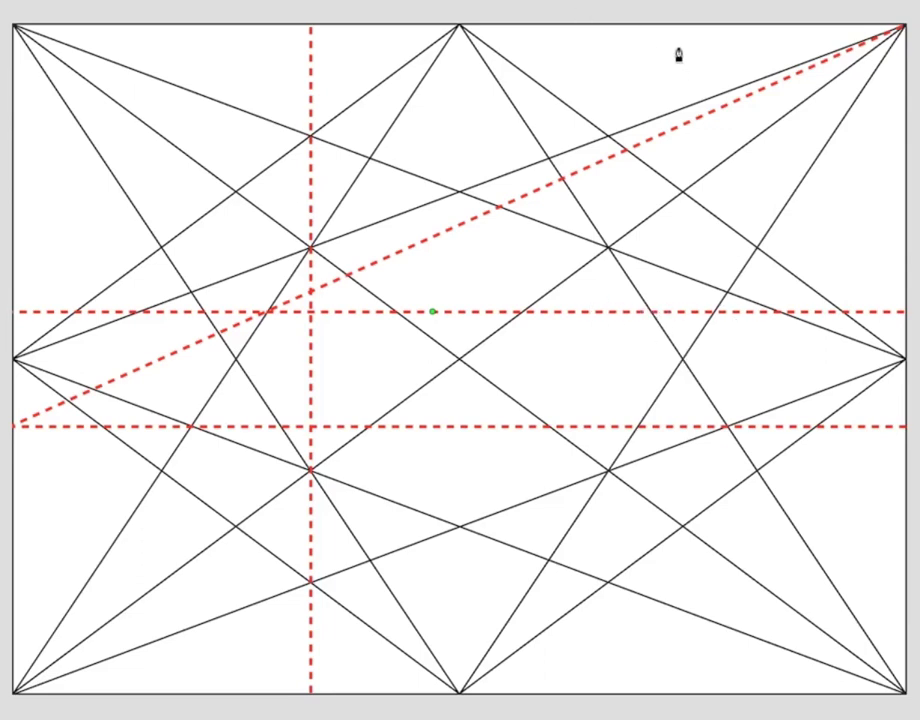
# - Add a red dashed vertical on the right, running from the bottom up to mid-height
pyautogui.moveTo(680, 41); pyautogui.dragTo(649, 705)
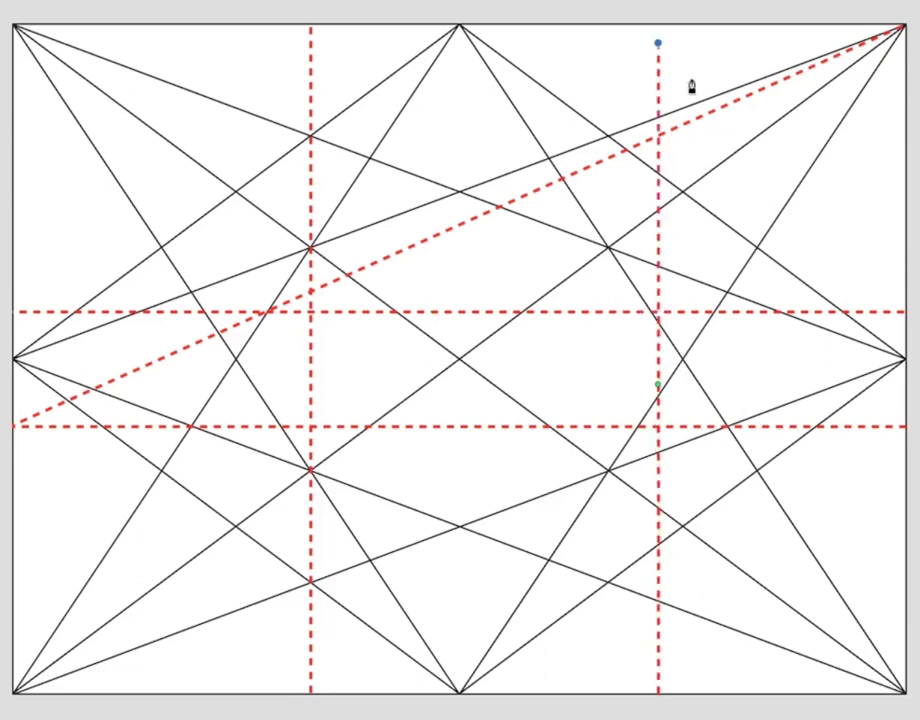
pyautogui.moveTo(658, 44); pyautogui.dragTo(660, 2)
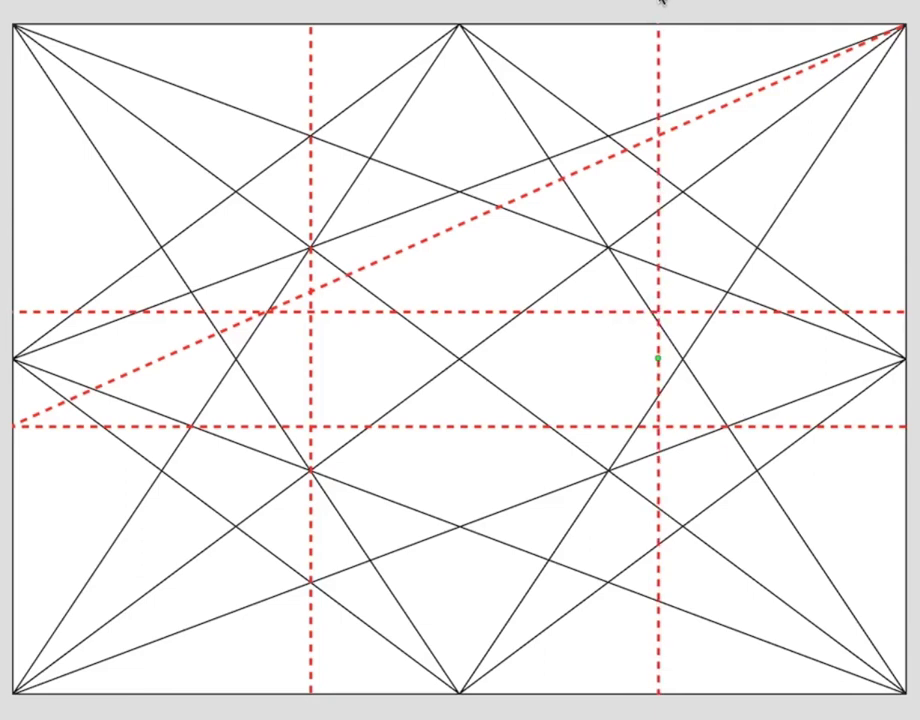
pyautogui.press('Left')
pyautogui.press('Left')
pyautogui.press('Left')
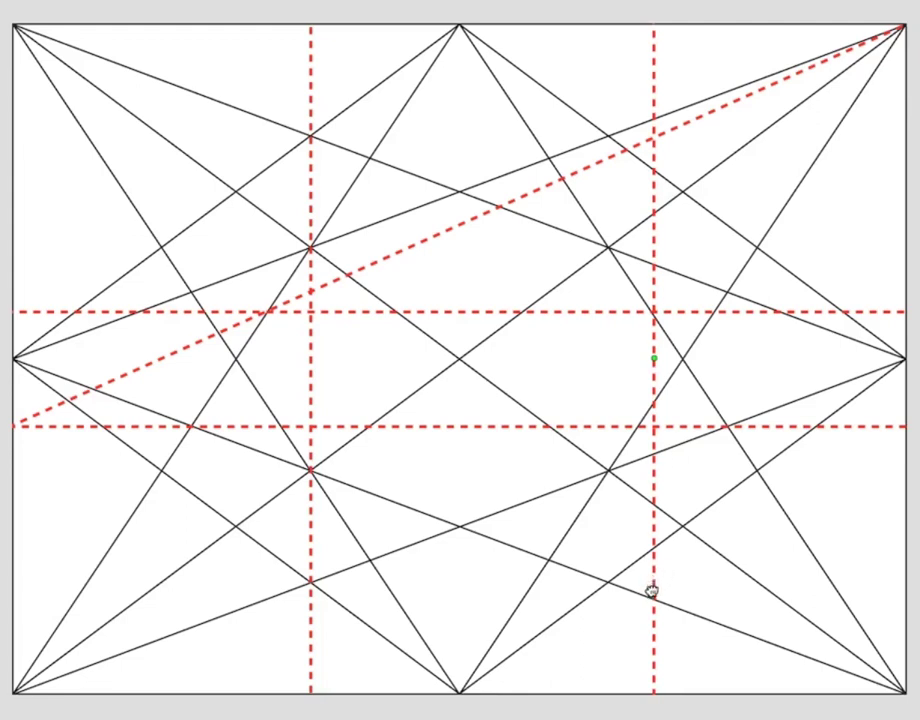
pyautogui.click(652, 688)
pyautogui.moveTo(650, 140)
pyautogui.mouseDown()
pyautogui.moveTo(652, 302)
pyautogui.moveTo(641, 361)
pyautogui.moveTo(652, 376)
pyautogui.mouseUp()
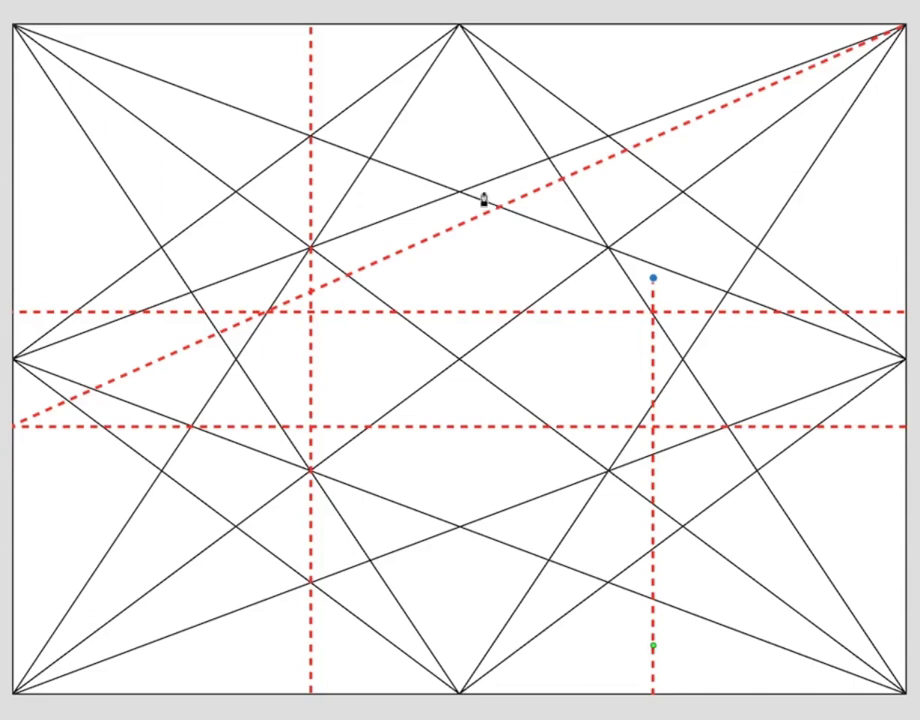
# - Draw a red dashed vertical near the centre reaching the bottom edge, nudged slightly right
pyautogui.moveTo(497, 119); pyautogui.dragTo(491, 366)
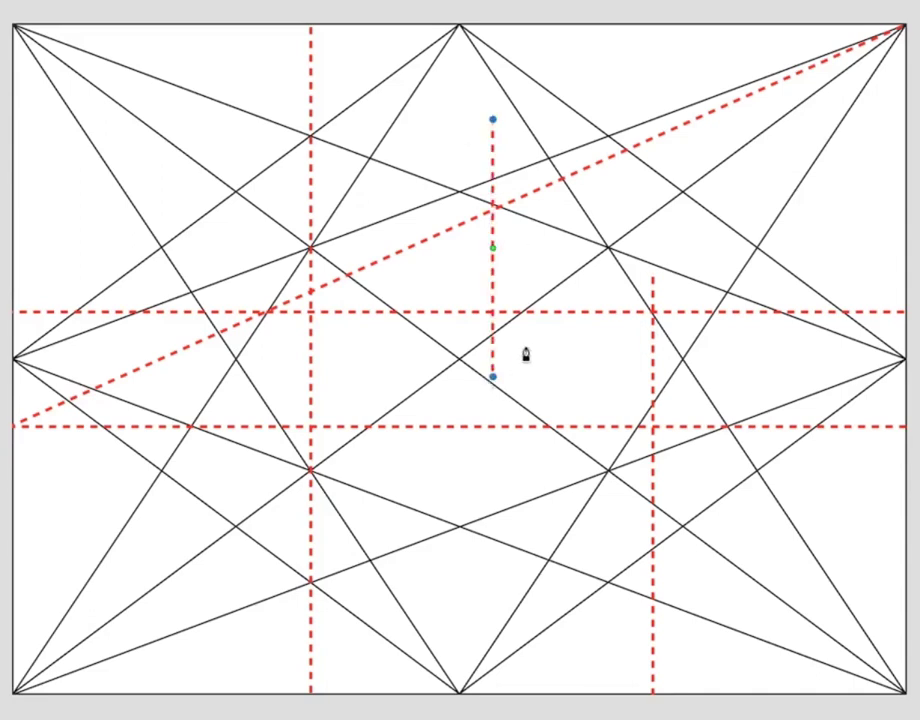
pyautogui.moveTo(492, 376); pyautogui.dragTo(492, 690)
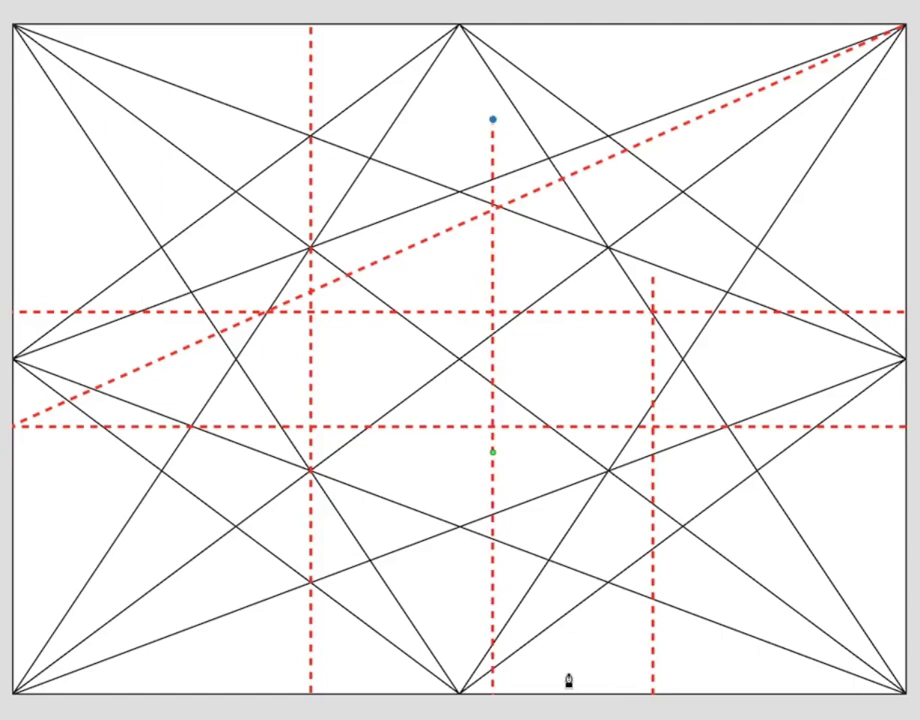
pyautogui.press('Right')
pyautogui.press('Right')
pyautogui.press('Right')
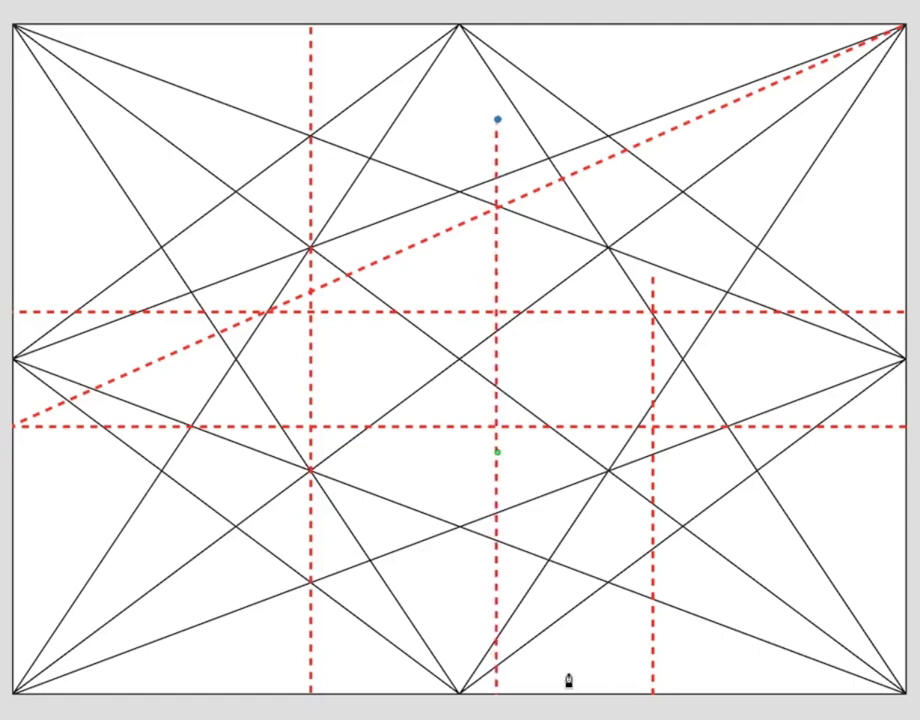
pyautogui.press('Right')
pyautogui.press('Right')
pyautogui.press('Right')
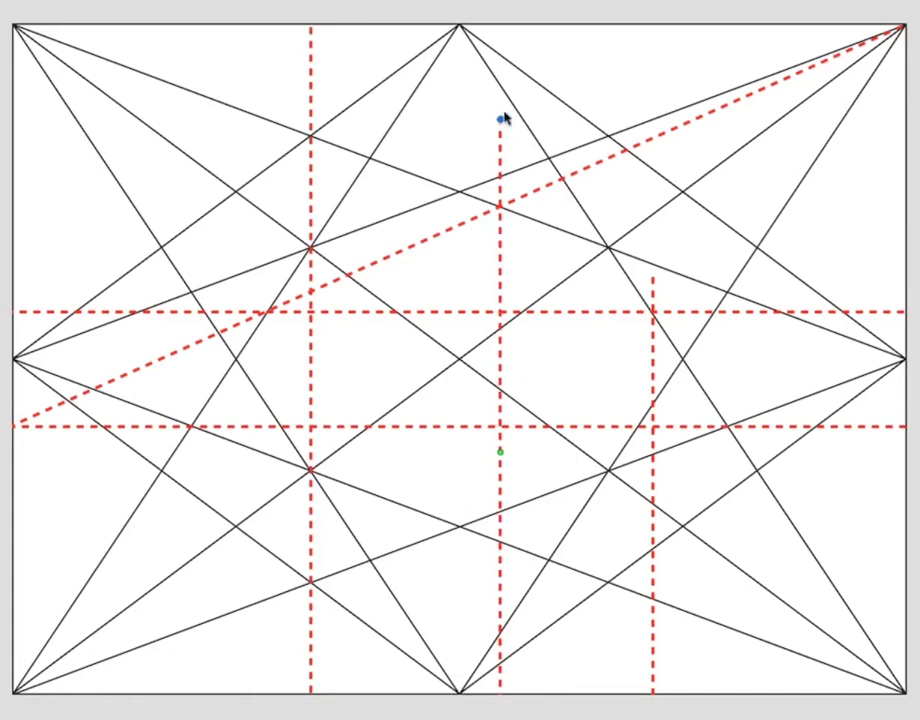
# - Extend the central vertical to the top edge and add an edge-to-edge red dashed horizontal near the top
pyautogui.moveTo(500, 120); pyautogui.dragTo(500, 24)
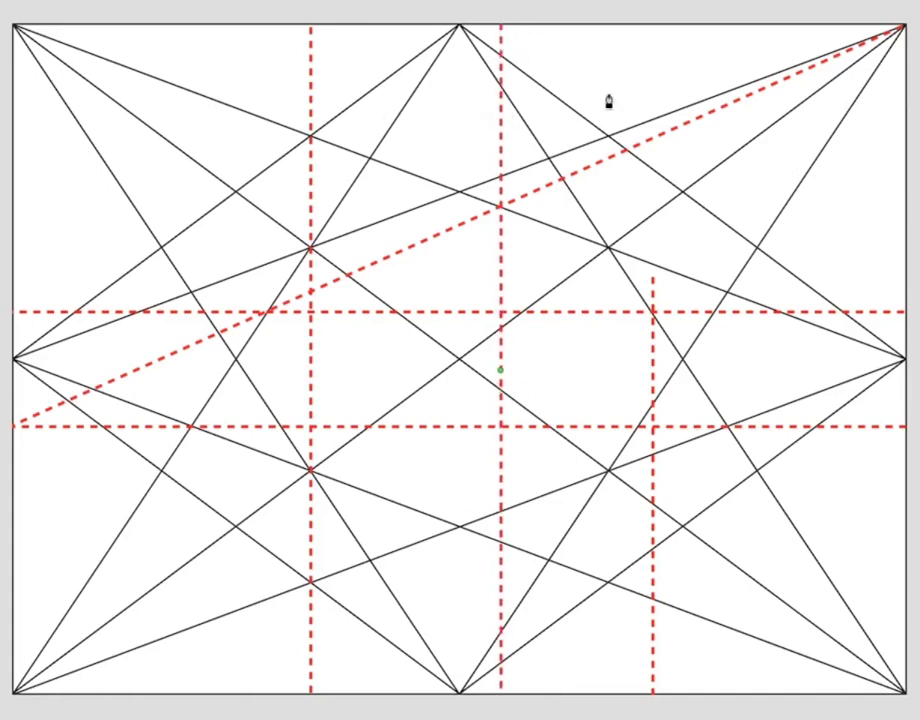
pyautogui.moveTo(242, 92)
pyautogui.mouseDown()
pyautogui.moveTo(786, 107)
pyautogui.moveTo(786, 92)
pyautogui.mouseUp()
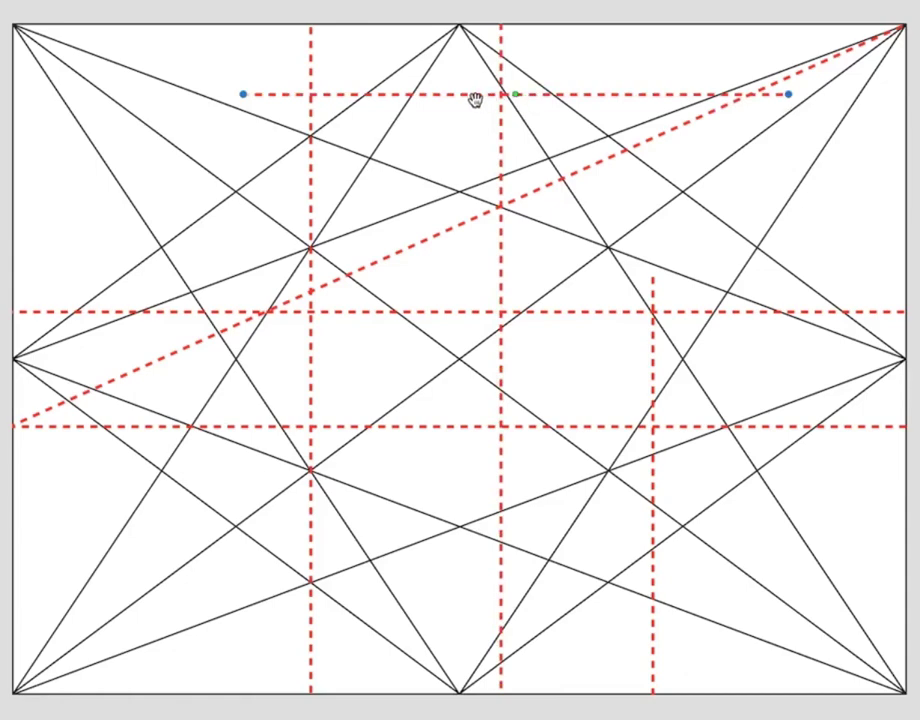
pyautogui.moveTo(474, 98)
pyautogui.mouseDown()
pyautogui.moveTo(475, 80)
pyautogui.moveTo(472, 92)
pyautogui.mouseUp()
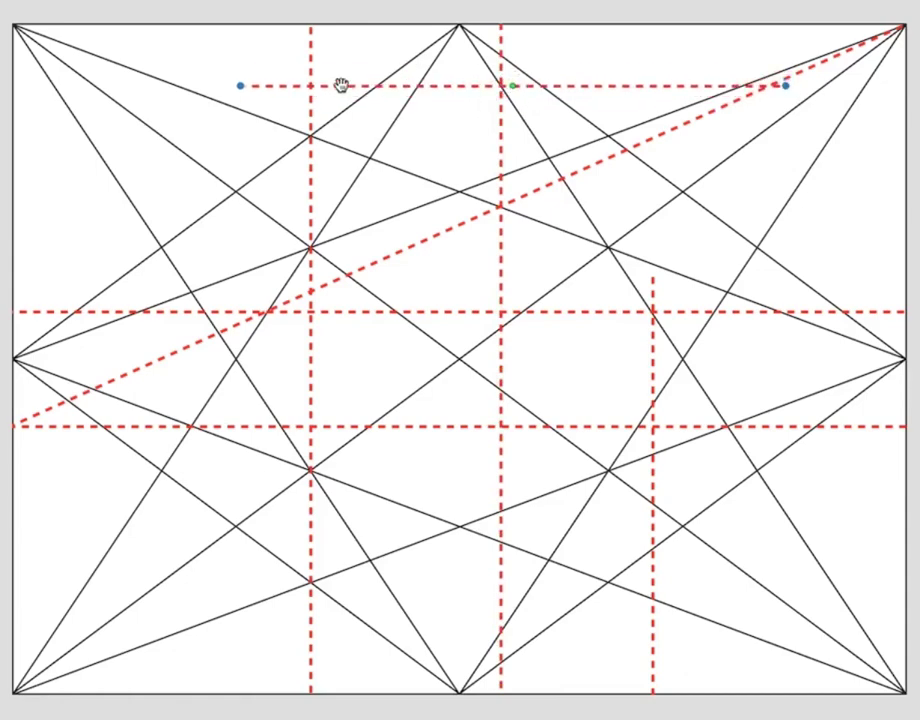
pyautogui.moveTo(240, 86); pyautogui.dragTo(14, 86)
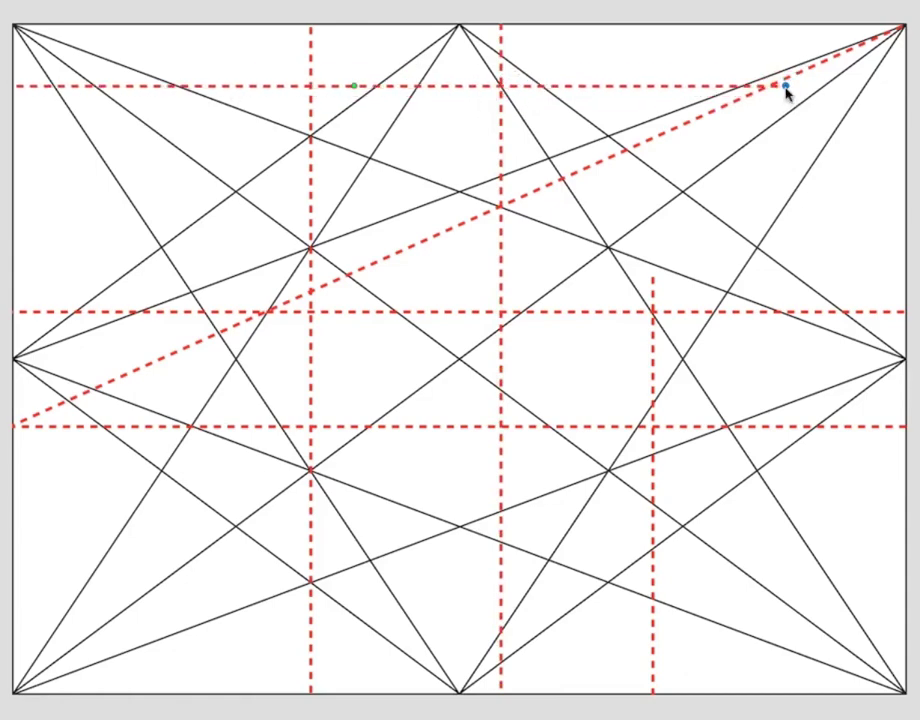
pyautogui.moveTo(787, 86); pyautogui.dragTo(904, 86)
# - Delete the top horizontal, left, central, diagonal and right vertical red dashed guides
pyautogui.click(362, 87)
pyautogui.press('Delete')
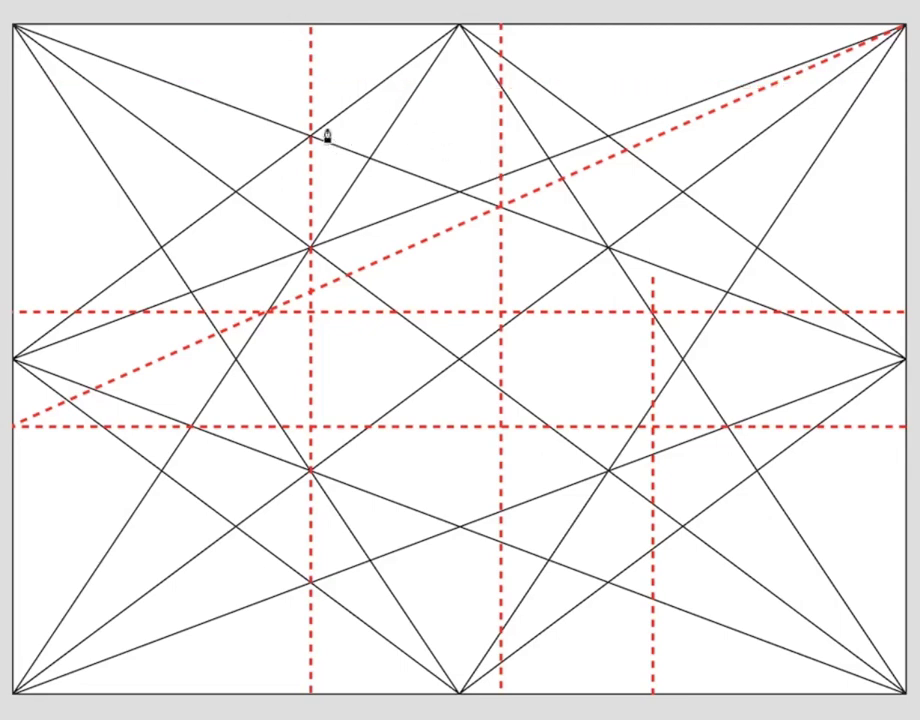
pyautogui.click(311, 96)
pyautogui.press('Delete')
pyautogui.click(499, 123)
pyautogui.press('Delete')
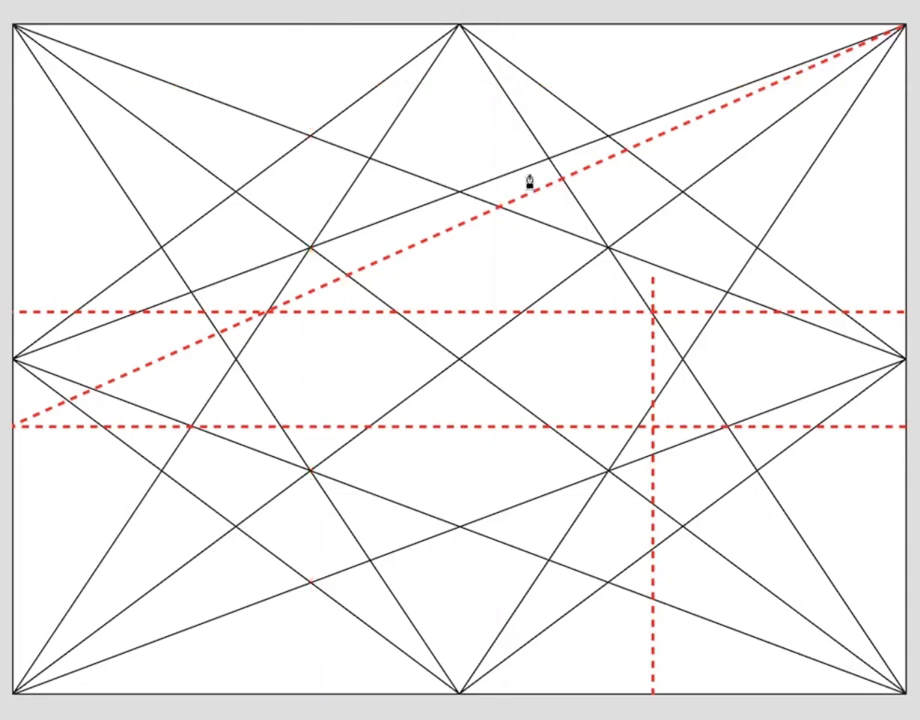
pyautogui.click(532, 193)
pyautogui.press('Delete')
pyautogui.click(652, 329)
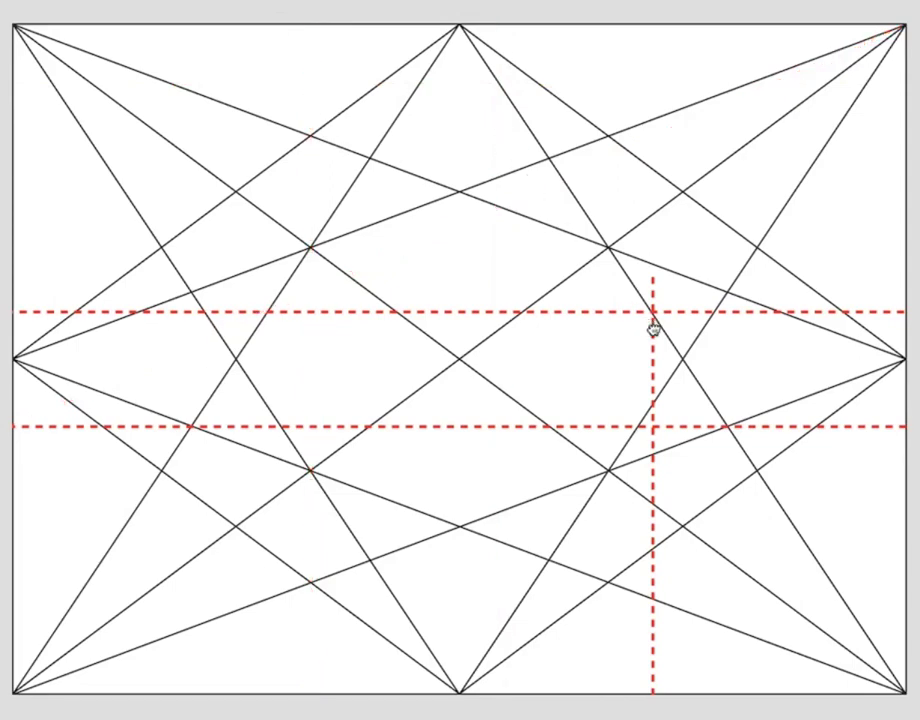
pyautogui.press('Delete')
# - Delete the two remaining horizontal guides and draw a new red dashed line across the lower part
pyautogui.click(632, 313)
pyautogui.press('Delete')
pyautogui.click(545, 427)
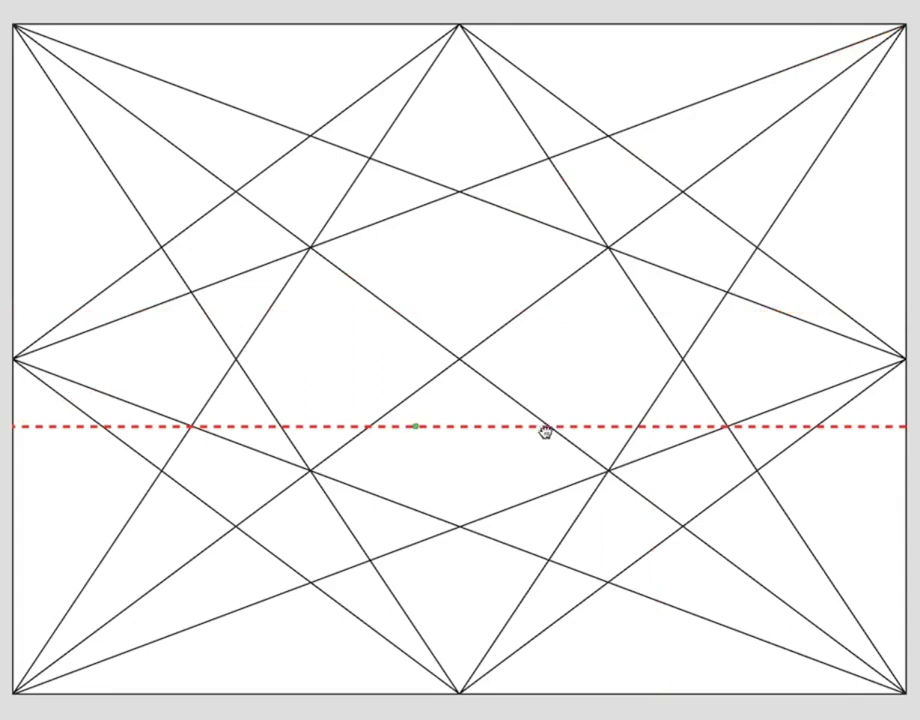
pyautogui.press('Delete')
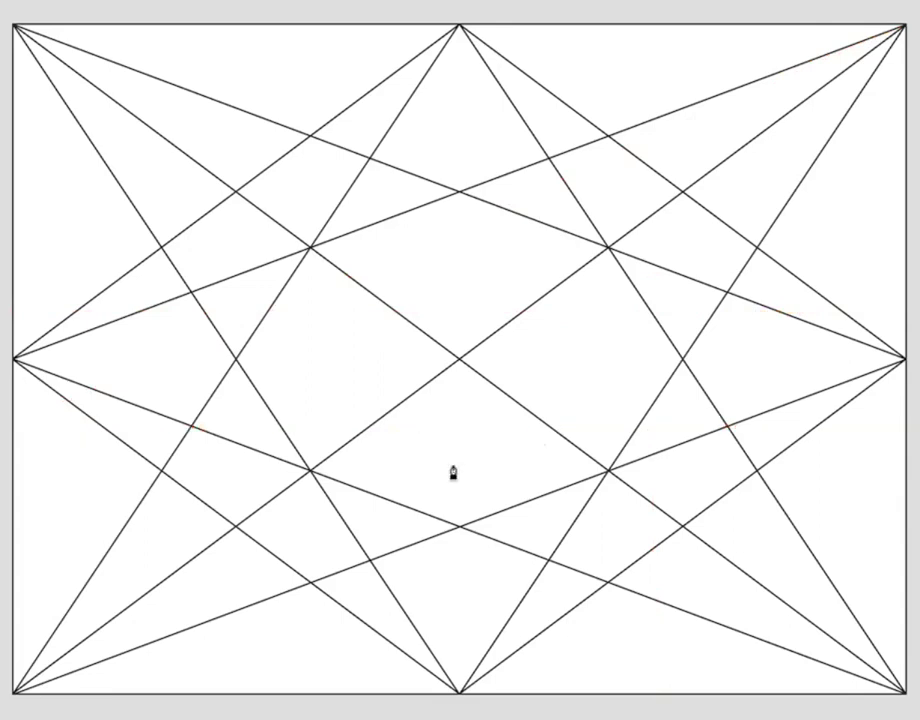
pyautogui.moveTo(64, 507); pyautogui.dragTo(449, 527)
pyautogui.moveTo(544, 540)
pyautogui.mouseDown()
pyautogui.moveTo(700, 530)
pyautogui.moveTo(916, 543)
pyautogui.mouseUp()
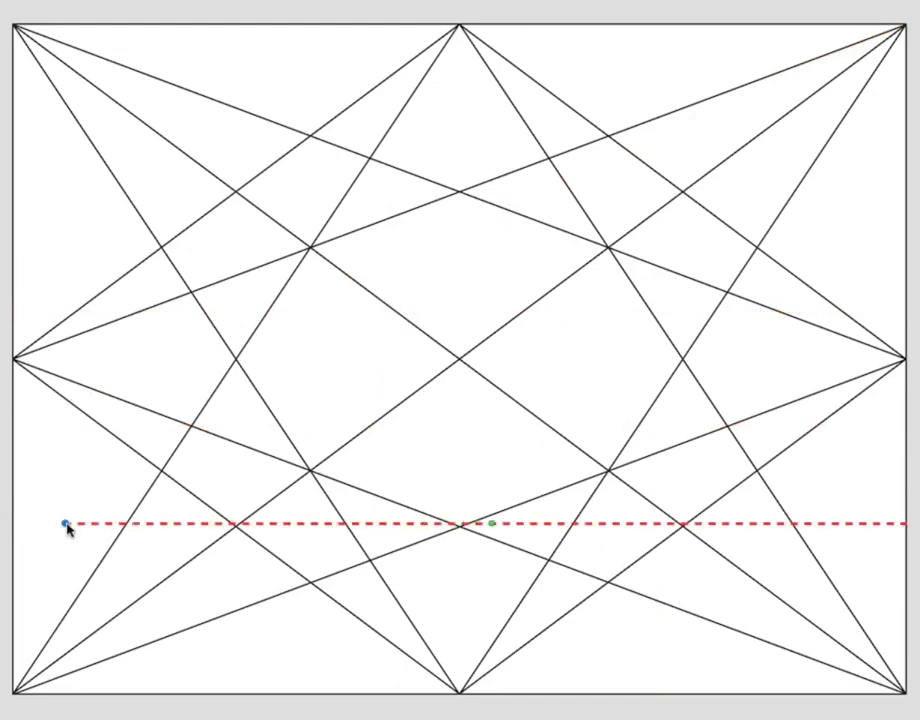
# - Extend the lower dashed line to the left edge and add a vertical left of centre on the intersections
pyautogui.moveTo(64, 523); pyautogui.dragTo(41, 532)
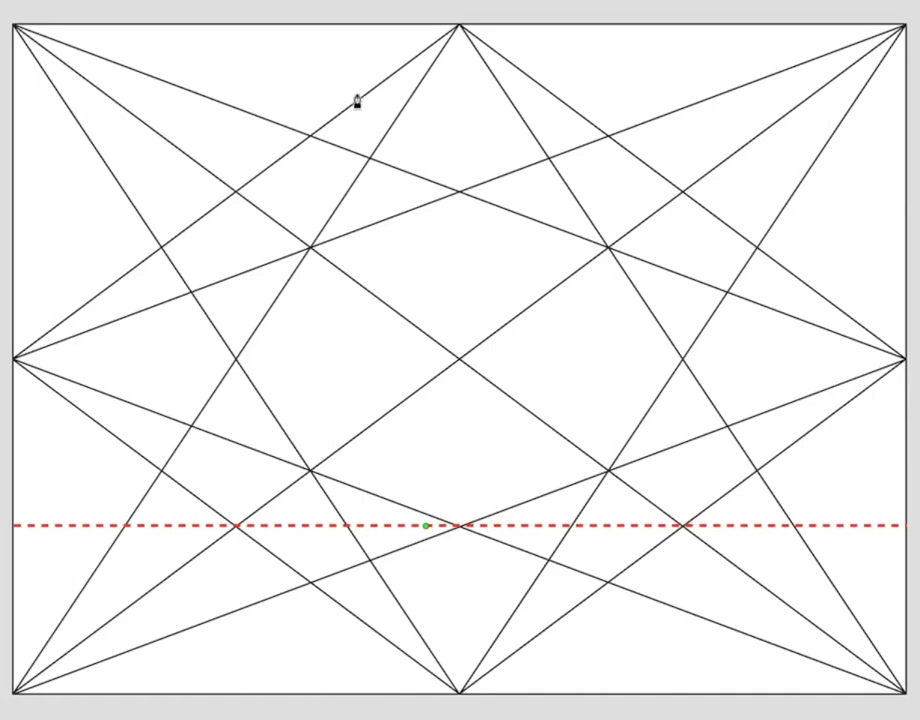
pyautogui.moveTo(309, 28); pyautogui.dragTo(320, 445)
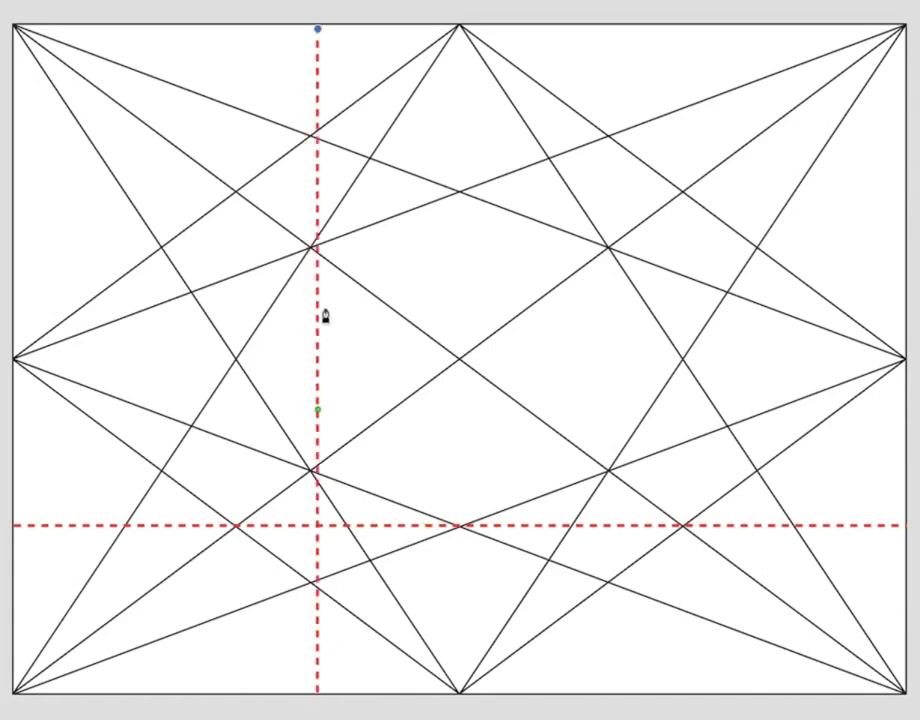
pyautogui.moveTo(306, 311); pyautogui.dragTo(309, 311)
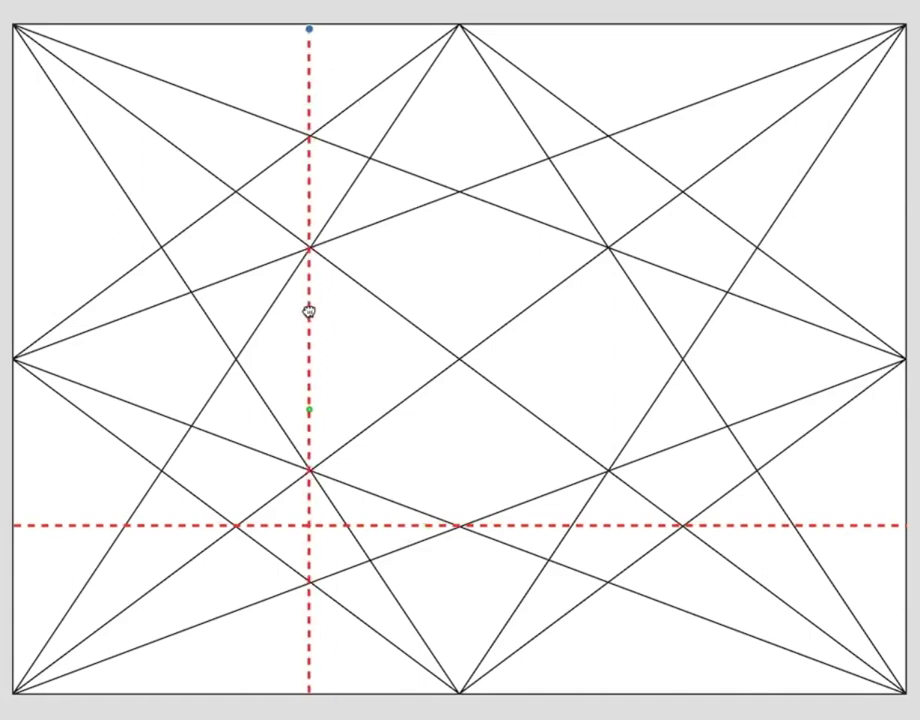
# - Add a full-height red dashed vertical right of centre and a short horizontal near the top
pyautogui.moveTo(558, 40); pyautogui.dragTo(554, 610)
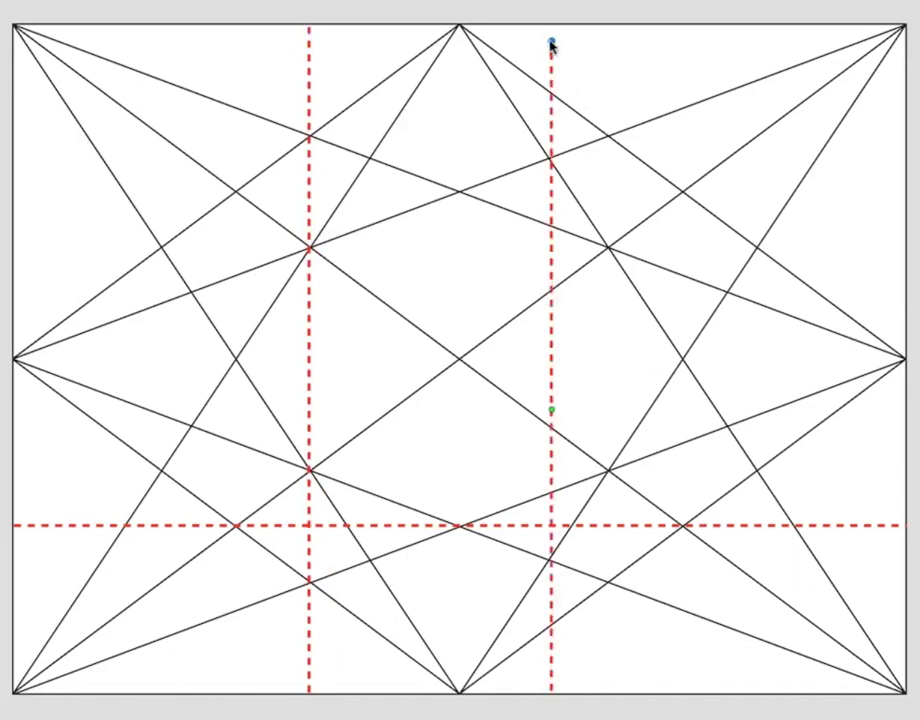
pyautogui.moveTo(551, 44); pyautogui.dragTo(557, 2)
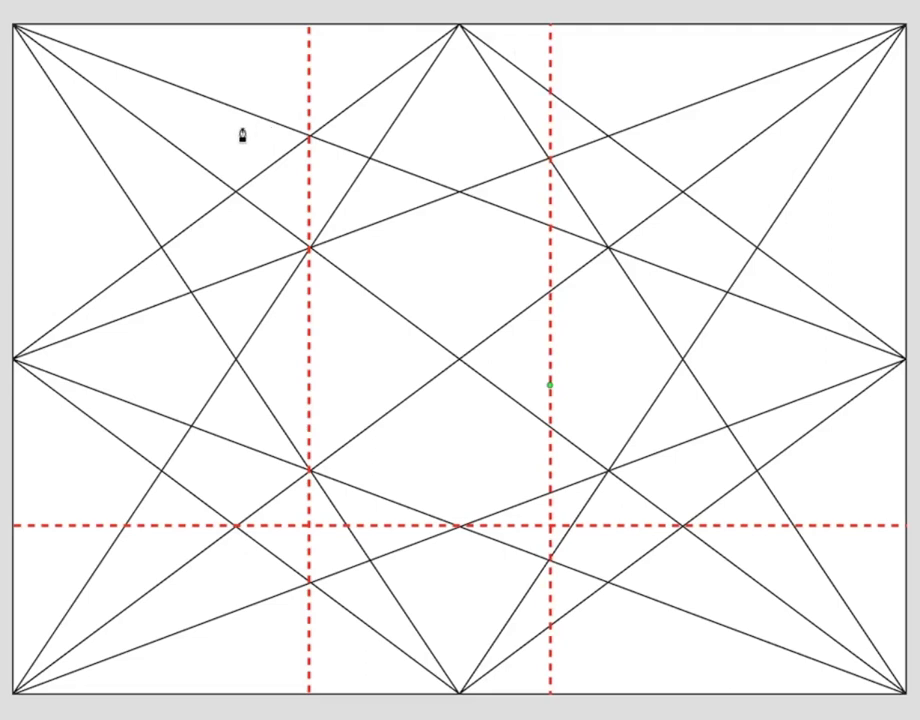
pyautogui.moveTo(242, 128); pyautogui.dragTo(670, 140)
pyautogui.moveTo(405, 140); pyautogui.dragTo(403, 137)
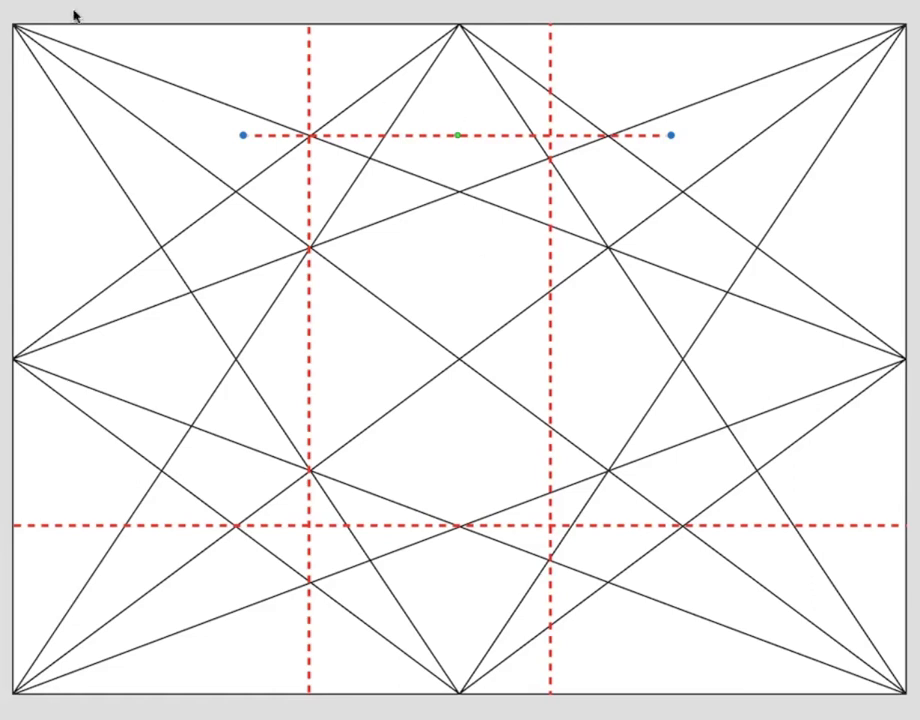
# - Shift the left vertical further left and move the right vertical onto the centre line
pyautogui.moveTo(30, 35)
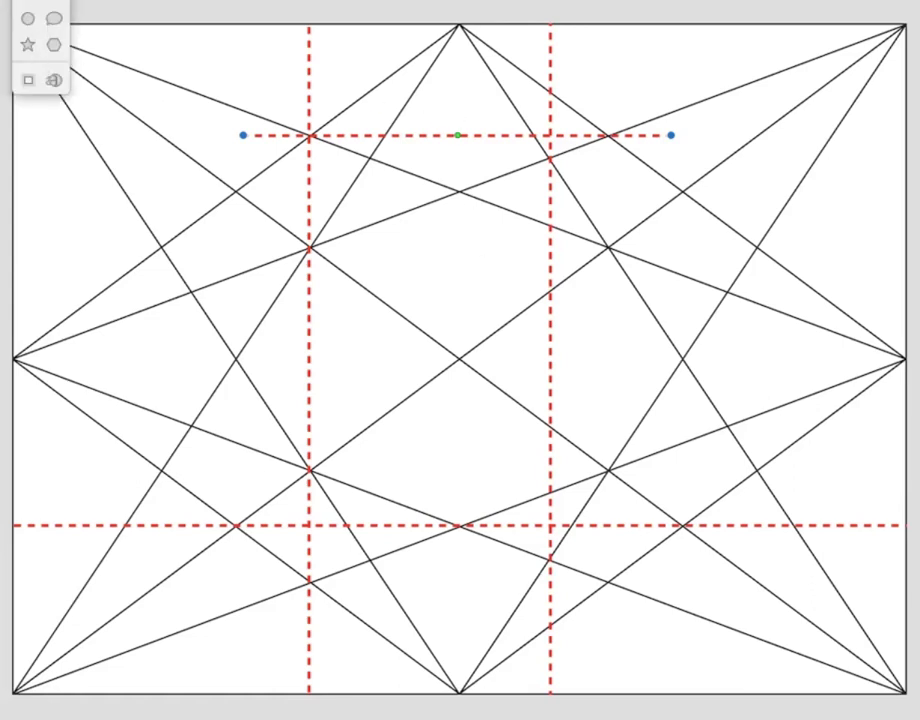
pyautogui.click(366, 218)
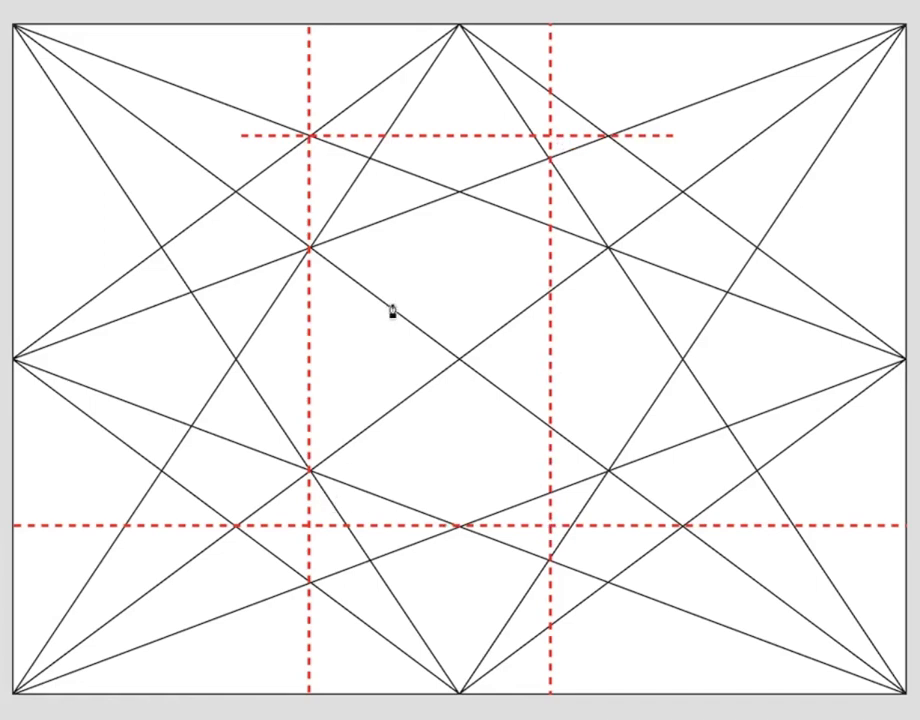
pyautogui.moveTo(308, 281); pyautogui.dragTo(231, 277)
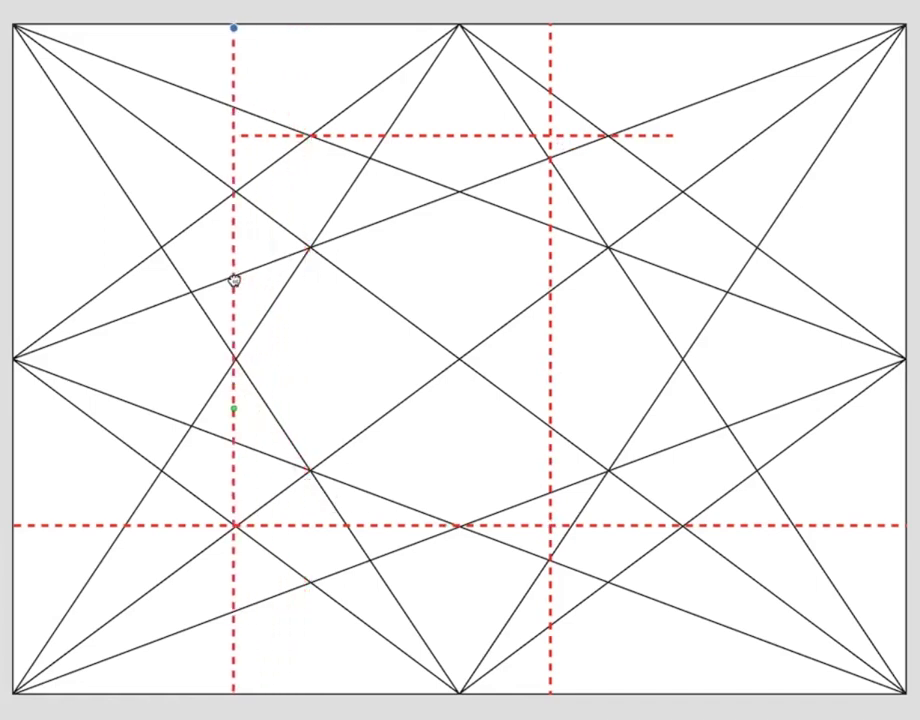
pyautogui.moveTo(548, 296); pyautogui.dragTo(456, 297)
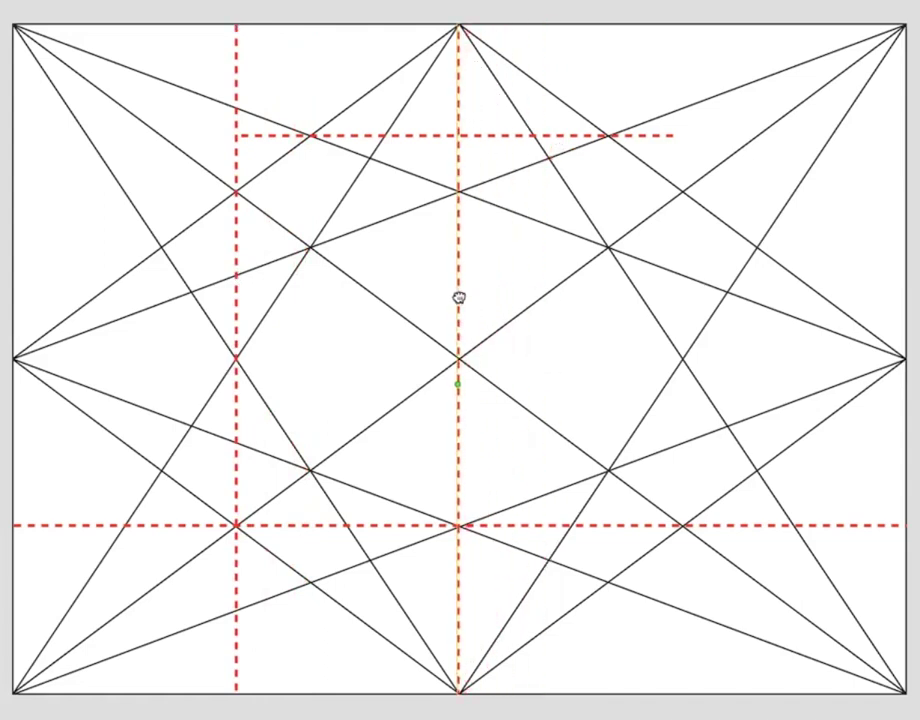
# - Trim the short top horizontal so it spans exactly between the two verticals
pyautogui.moveTo(372, 135); pyautogui.dragTo(259, 138)
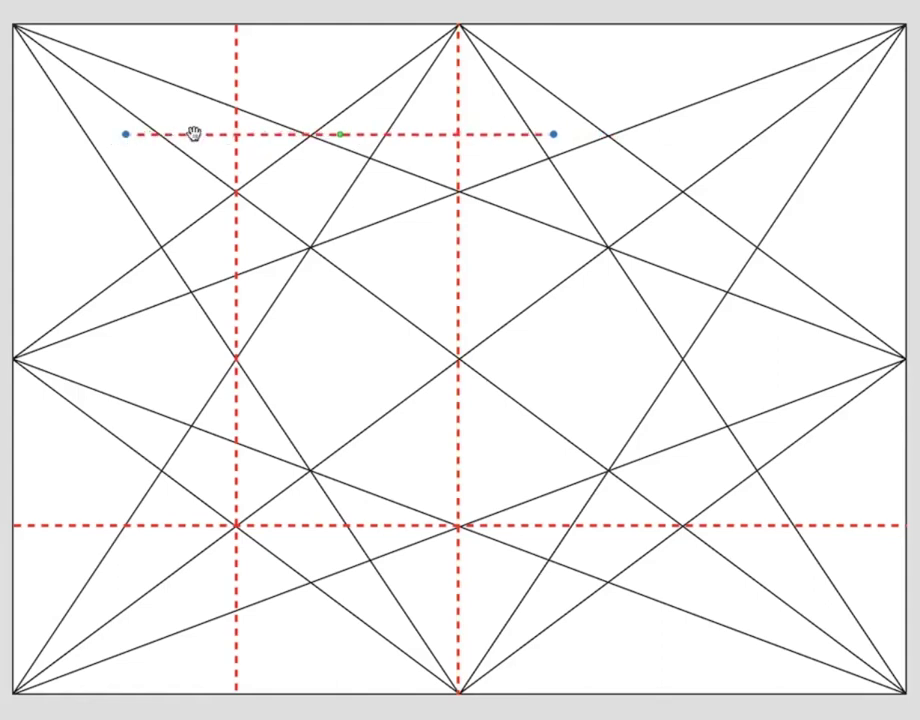
pyautogui.moveTo(125, 134); pyautogui.dragTo(236, 134)
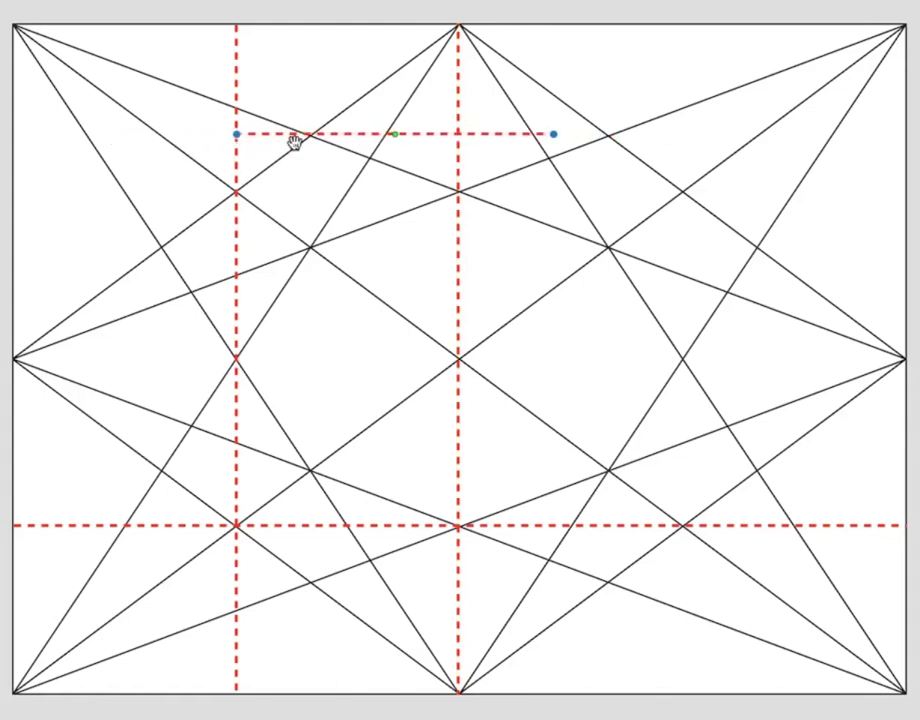
pyautogui.moveTo(552, 139); pyautogui.dragTo(458, 143)
# - Delete the short top horizontal, both vertical guides and the lower horizontal dashed line
pyautogui.press('Delete')
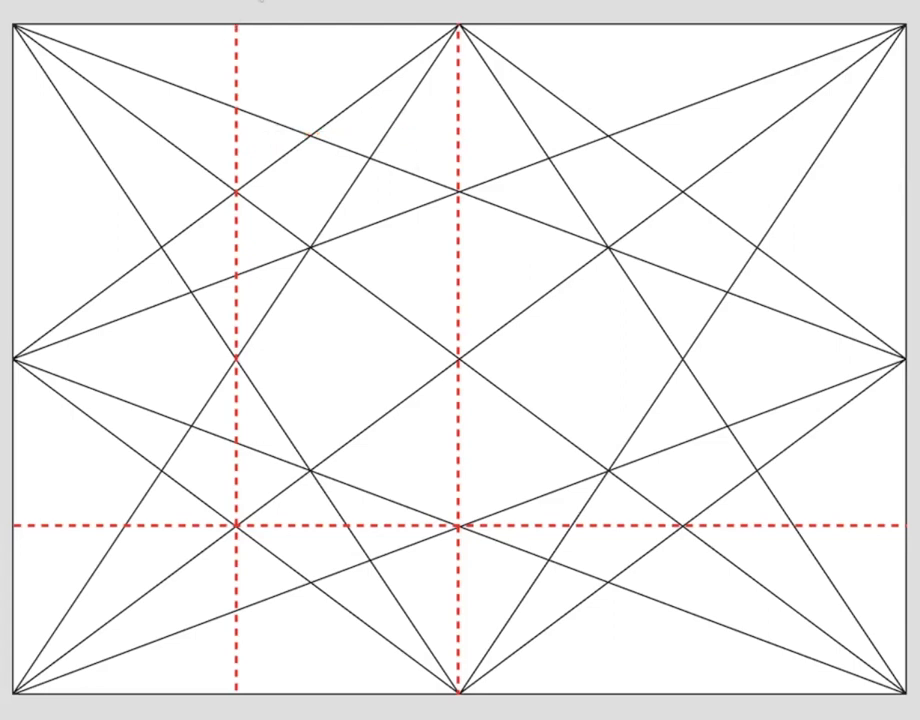
pyautogui.click(455, 139)
pyautogui.press('Delete')
pyautogui.click(233, 129)
pyautogui.press('Delete')
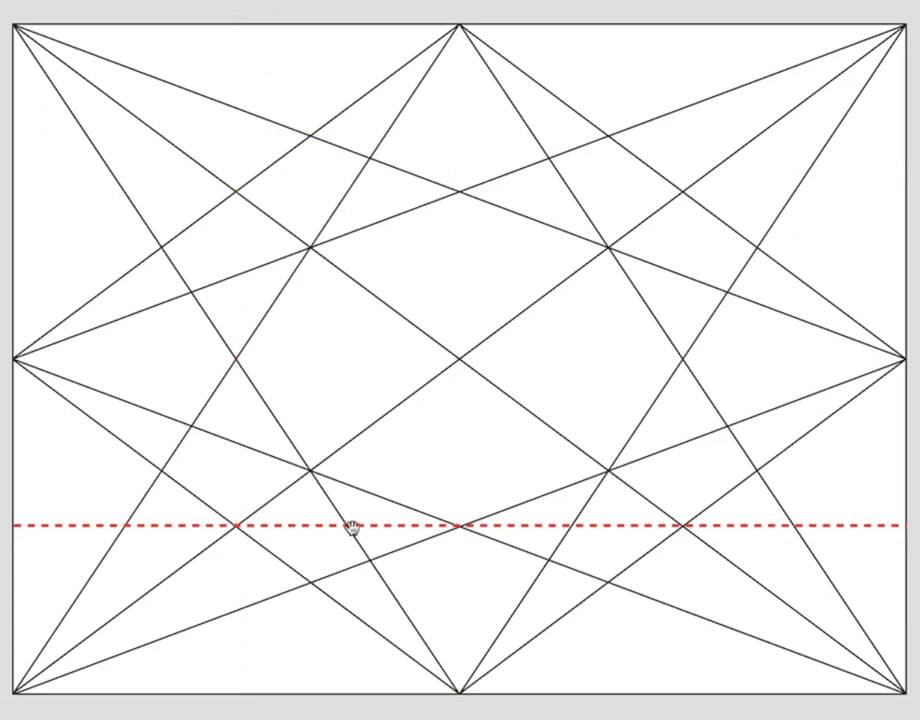
pyautogui.click(355, 527)
pyautogui.press('Delete')
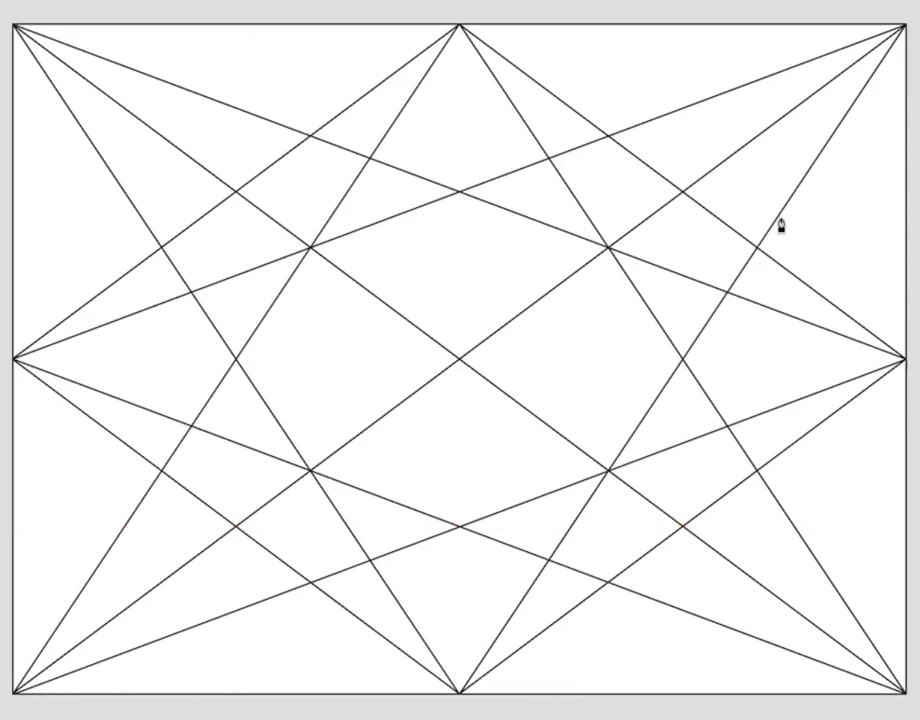
# - Trace red dashed lines along the right, left, central and upper-right black diagonals
pyautogui.moveTo(568, 181)
pyautogui.mouseDown()
pyautogui.moveTo(733, 454)
pyautogui.moveTo(805, 545)
pyautogui.mouseUp()
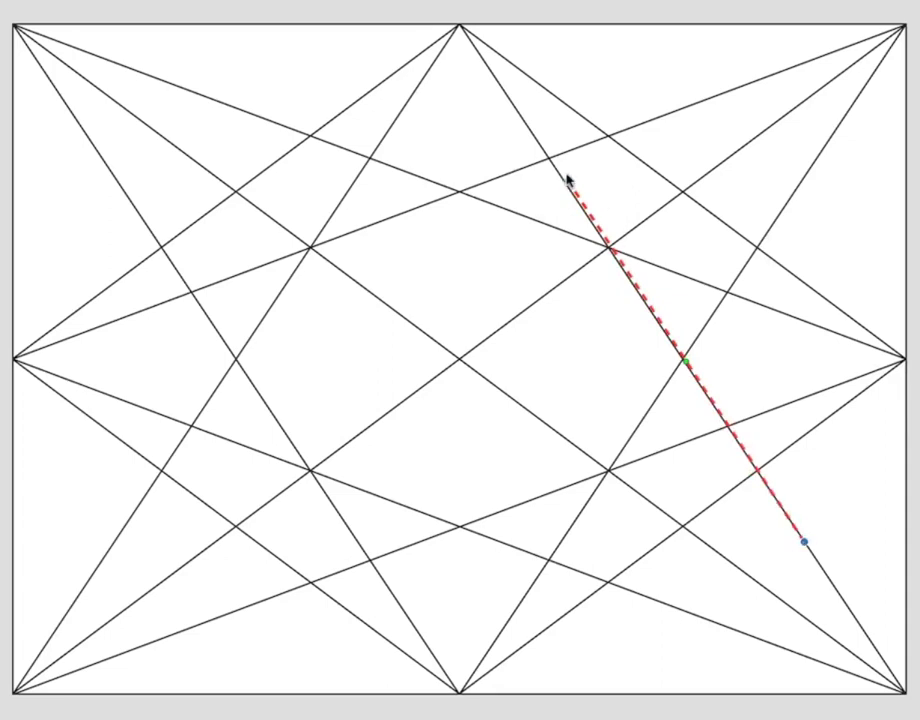
pyautogui.moveTo(568, 181); pyautogui.dragTo(544, 148)
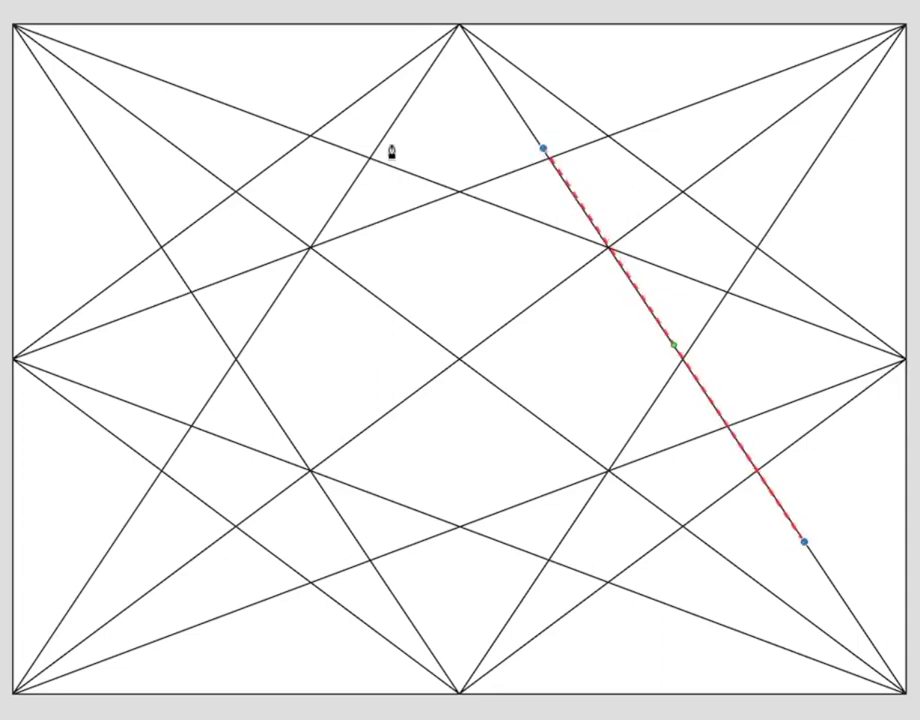
pyautogui.moveTo(396, 136)
pyautogui.mouseDown()
pyautogui.moveTo(271, 384)
pyautogui.moveTo(138, 503)
pyautogui.moveTo(95, 570)
pyautogui.mouseUp()
pyautogui.moveTo(396, 138); pyautogui.dragTo(403, 106)
pyautogui.moveTo(381, 302)
pyautogui.mouseDown()
pyautogui.moveTo(735, 598)
pyautogui.moveTo(776, 600)
pyautogui.mouseUp()
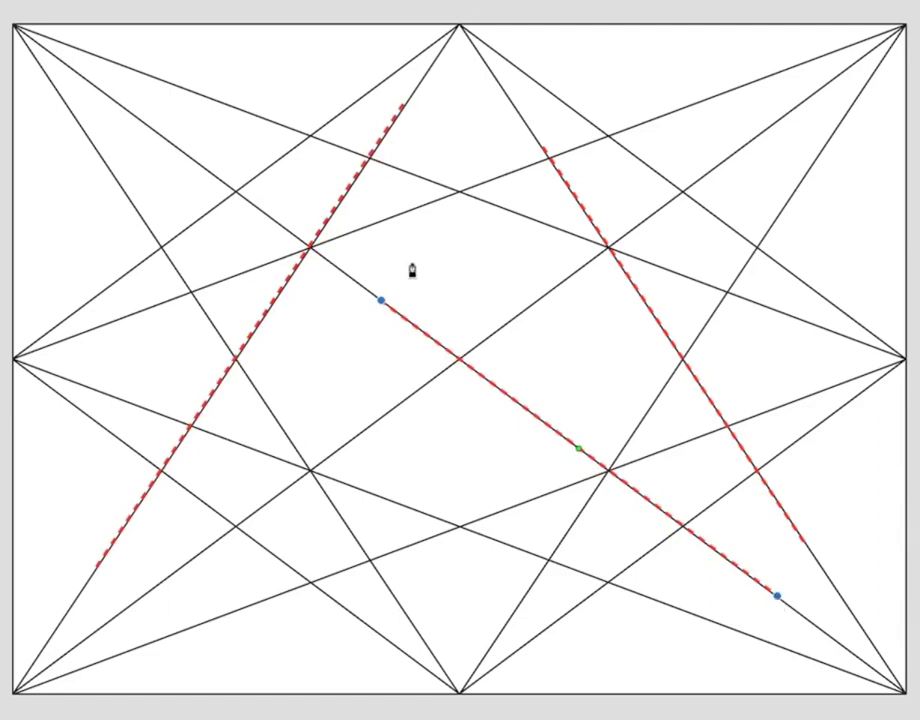
pyautogui.moveTo(382, 303); pyautogui.dragTo(167, 141)
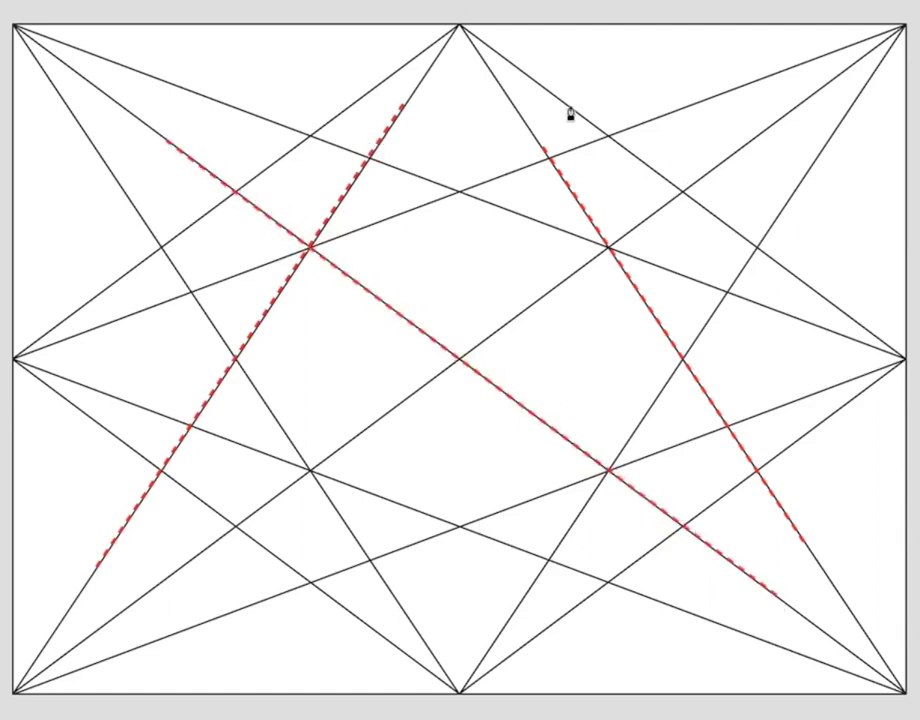
pyautogui.moveTo(572, 102)
pyautogui.mouseDown()
pyautogui.moveTo(787, 271)
pyautogui.moveTo(791, 260)
pyautogui.moveTo(824, 308)
pyautogui.moveTo(901, 356)
pyautogui.mouseUp()
pyautogui.moveTo(575, 98); pyautogui.dragTo(526, 75)
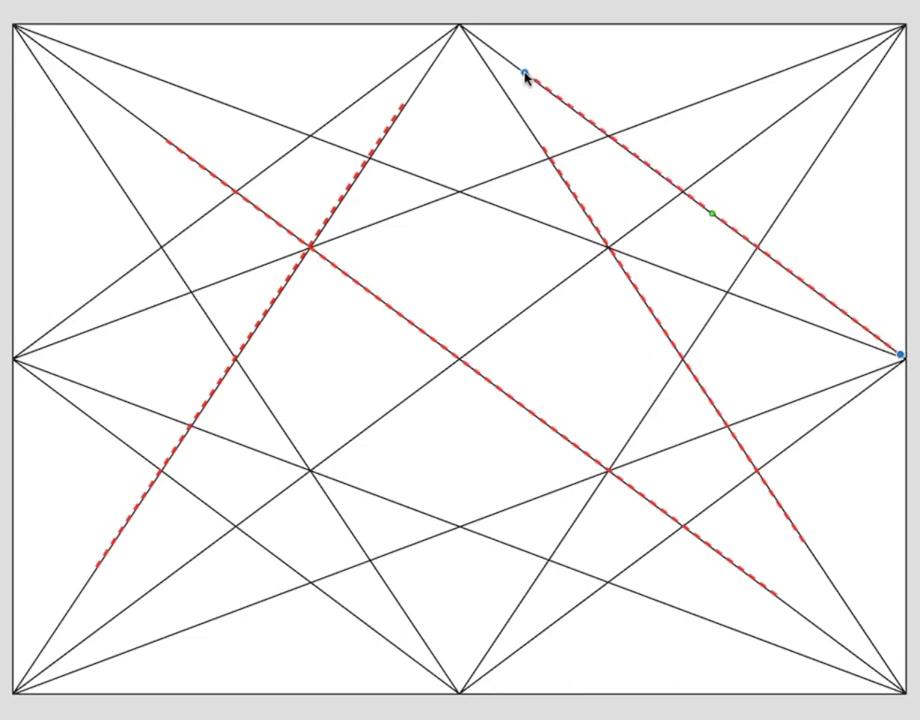
# - Add a full-height vertical right of centre and a full-width horizontal on the lower-half intersections
pyautogui.press('p')
pyautogui.moveTo(608, 50); pyautogui.dragTo(617, 713)
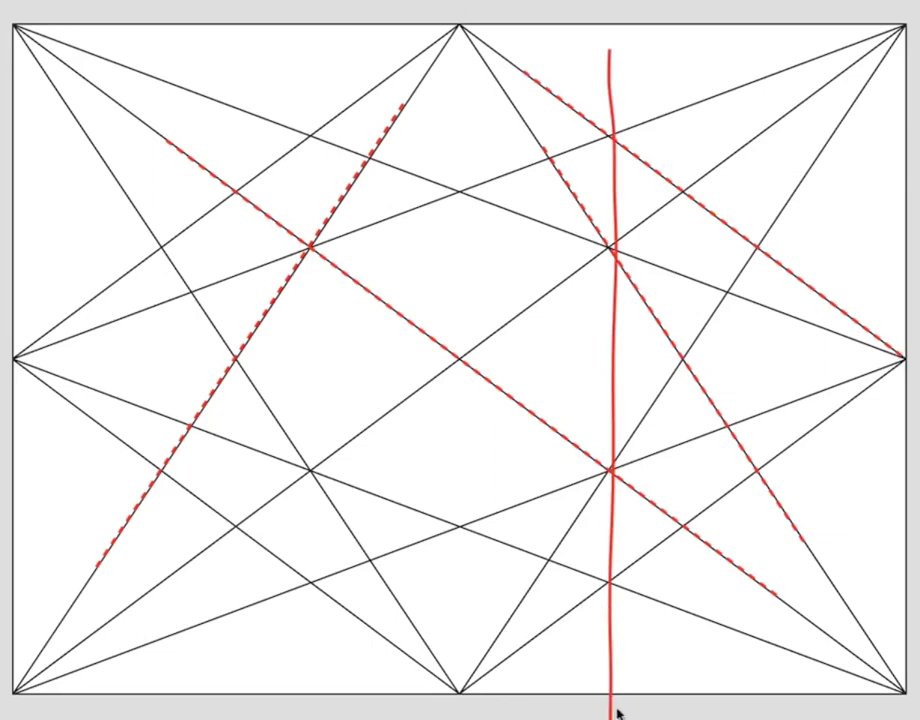
pyautogui.moveTo(611, 48); pyautogui.dragTo(613, 1)
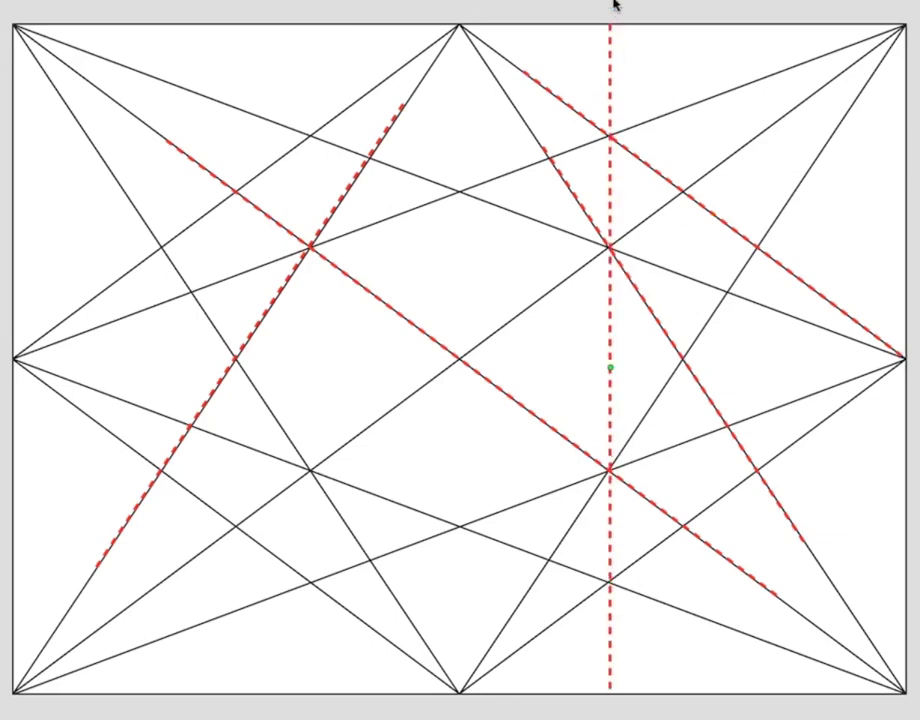
pyautogui.moveTo(65, 462); pyautogui.dragTo(896, 491)
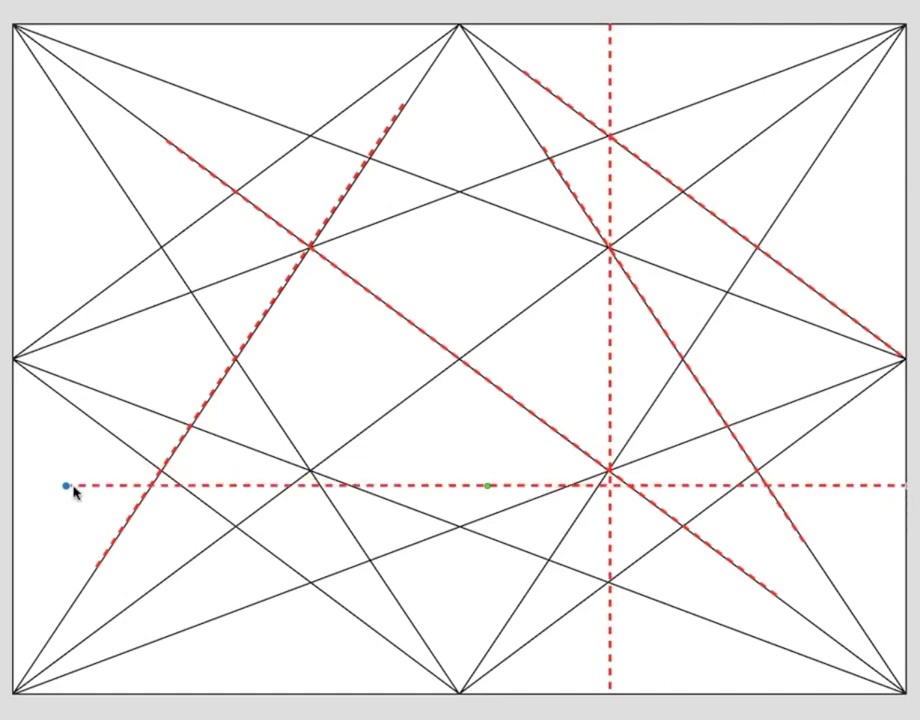
pyautogui.moveTo(68, 487); pyautogui.dragTo(0, 486)
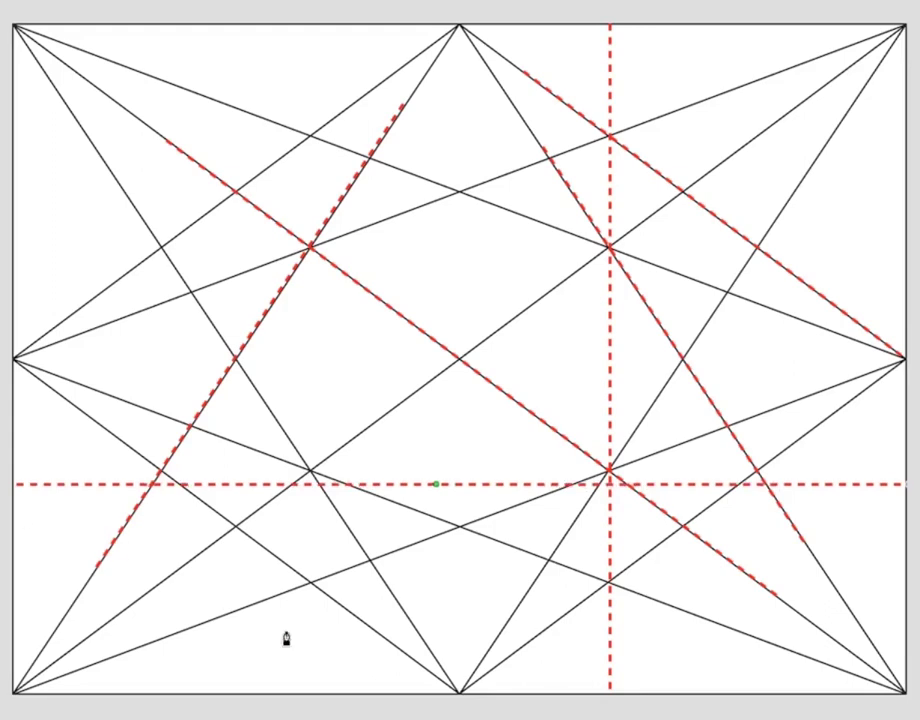
pyautogui.moveTo(499, 485); pyautogui.dragTo(501, 476)
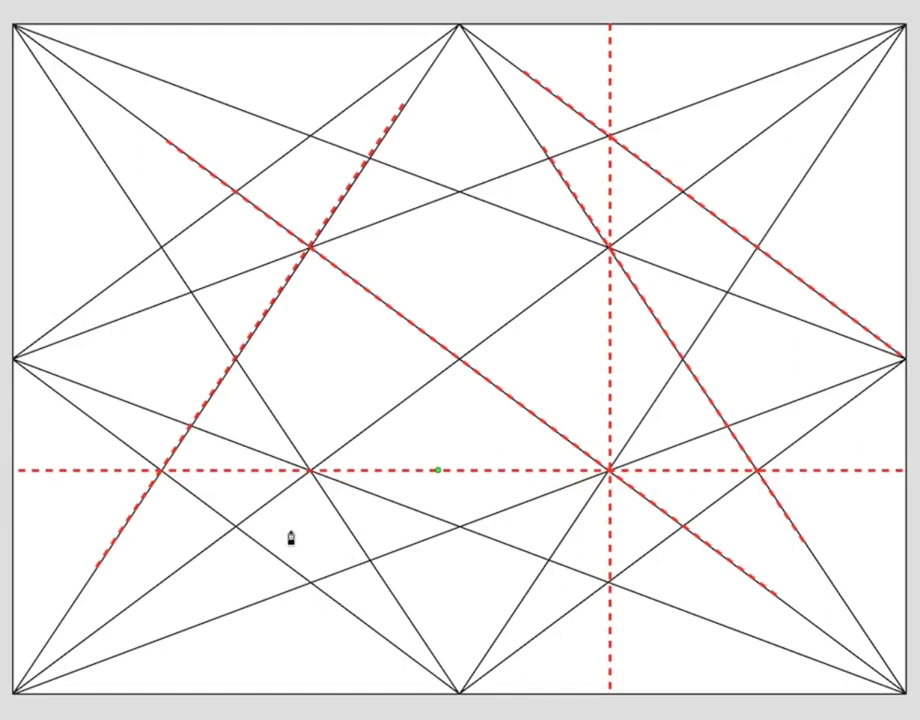
# - Add a second edge-to-edge horizontal lower down and a full-height vertical near the left edge
pyautogui.moveTo(289, 535)
pyautogui.mouseDown()
pyautogui.moveTo(641, 548)
pyautogui.moveTo(852, 535)
pyautogui.mouseUp()
pyautogui.moveTo(421, 536); pyautogui.dragTo(428, 531)
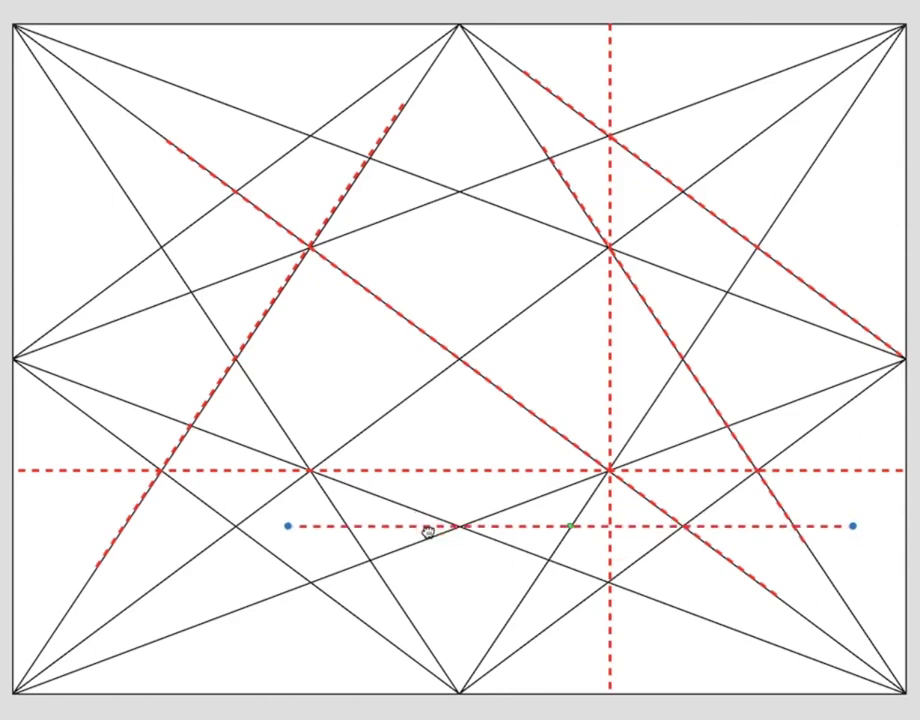
pyautogui.moveTo(289, 526); pyautogui.dragTo(80, 519)
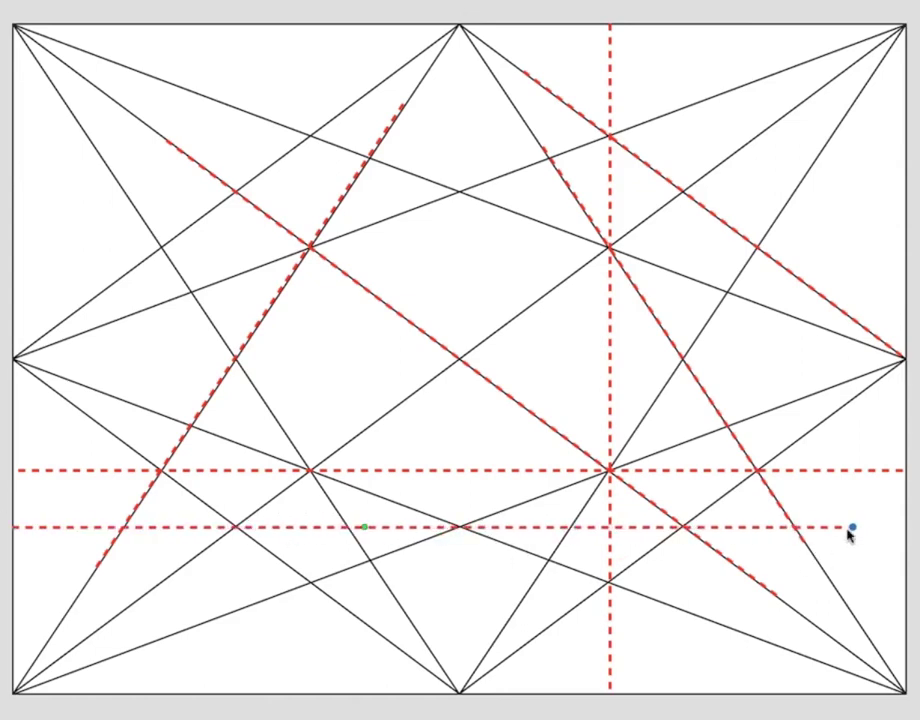
pyautogui.moveTo(852, 526); pyautogui.dragTo(906, 526)
pyautogui.moveTo(103, 230); pyautogui.dragTo(129, 712)
pyautogui.moveTo(119, 423); pyautogui.dragTo(121, 423)
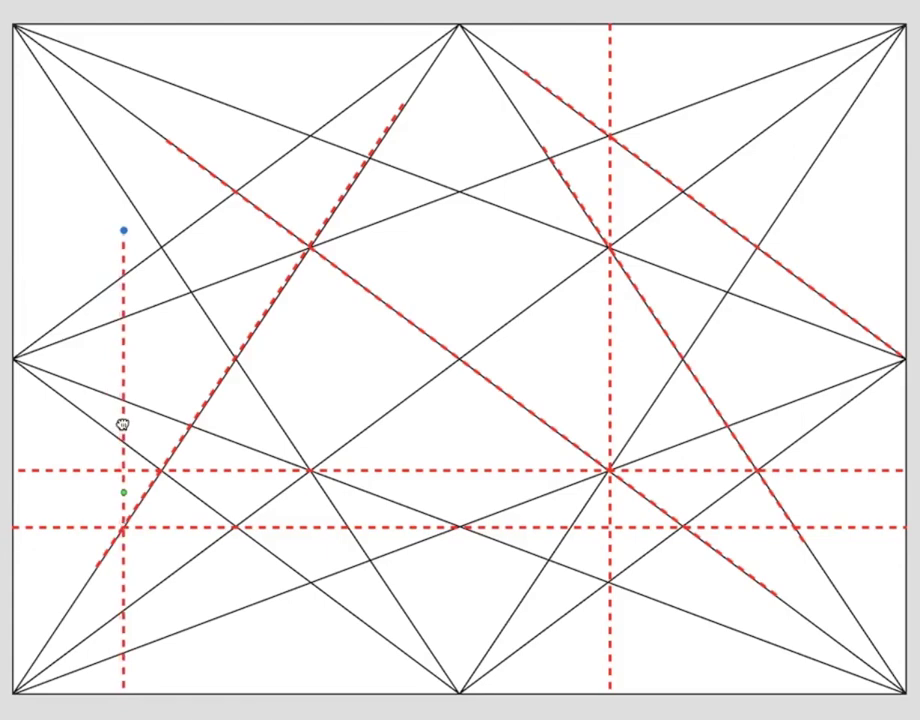
pyautogui.moveTo(123, 232); pyautogui.dragTo(121, 51)
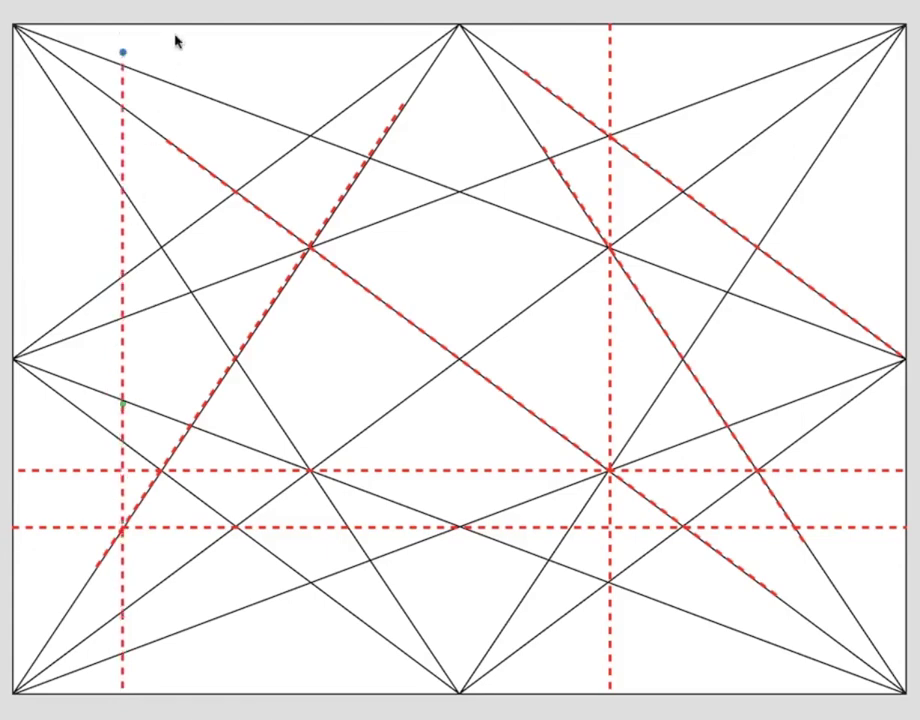